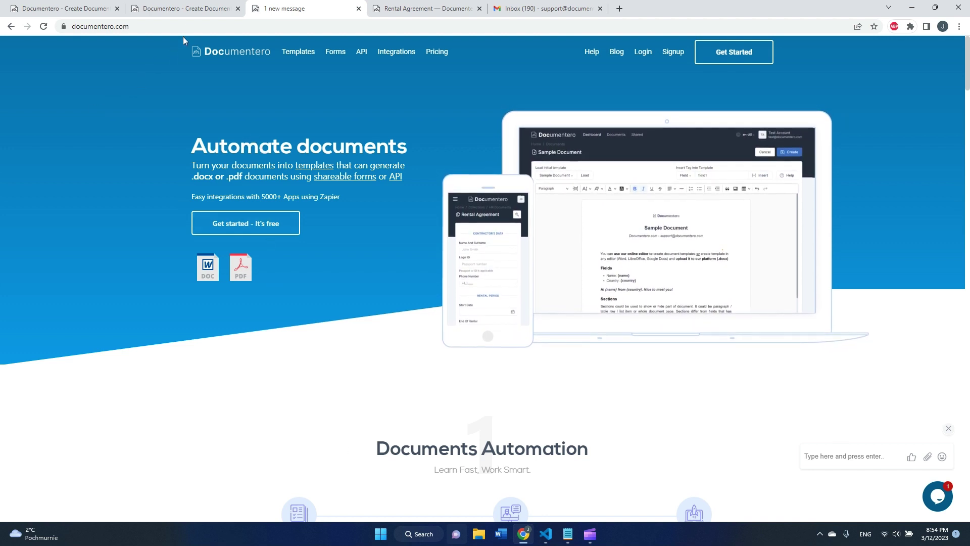
# Go to Document Templates and start a new template from the Sample Document
pyautogui.click(197, 11)
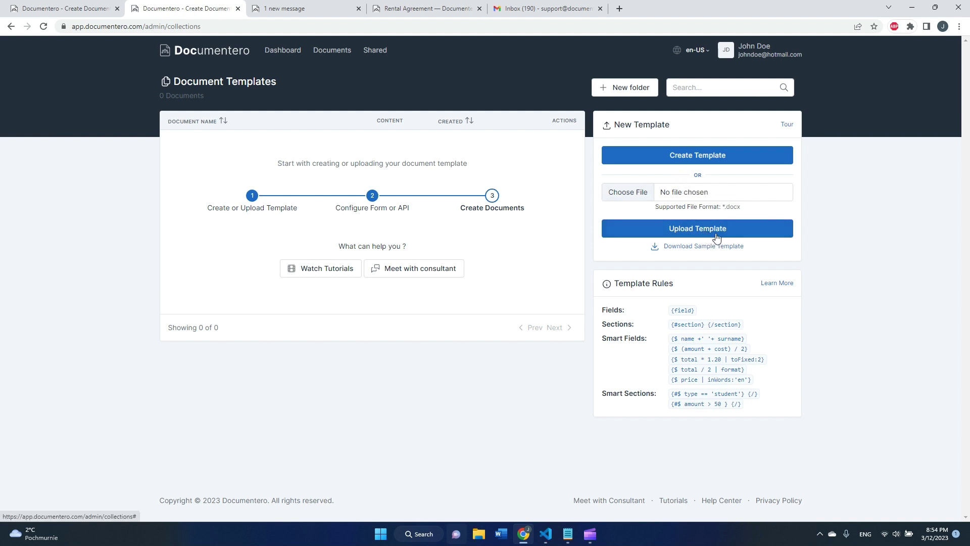
pyautogui.click(698, 168)
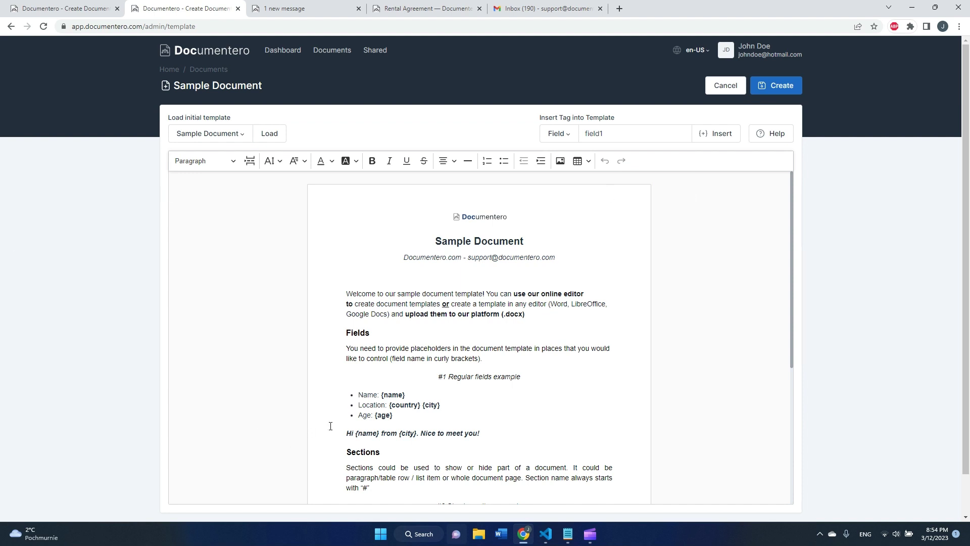
# Delete everything from the Sections part to the end of the template
pyautogui.click(398, 396)
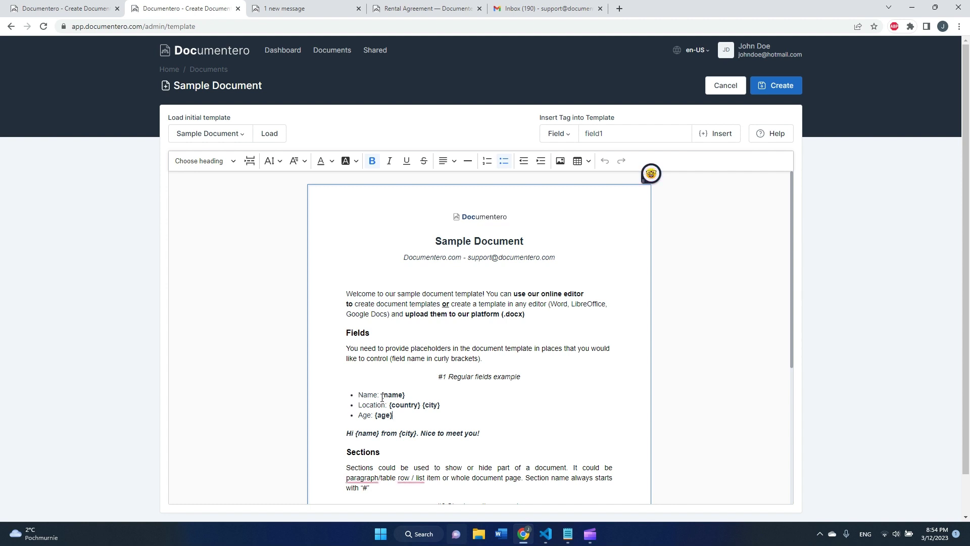
pyautogui.press('Down')
pyautogui.press('Down')
pyautogui.scroll(-4, 400, 409)
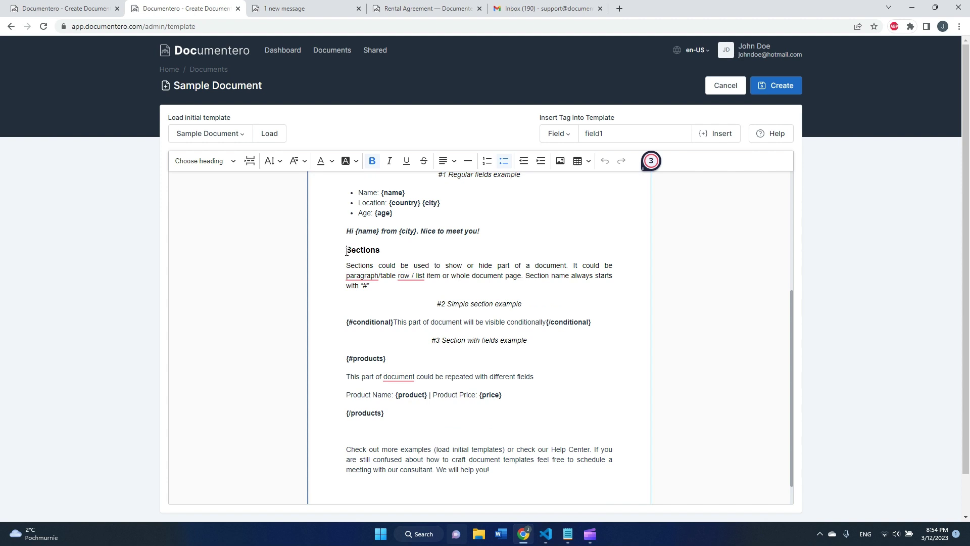
pyautogui.moveTo(347, 251); pyautogui.dragTo(537, 438)
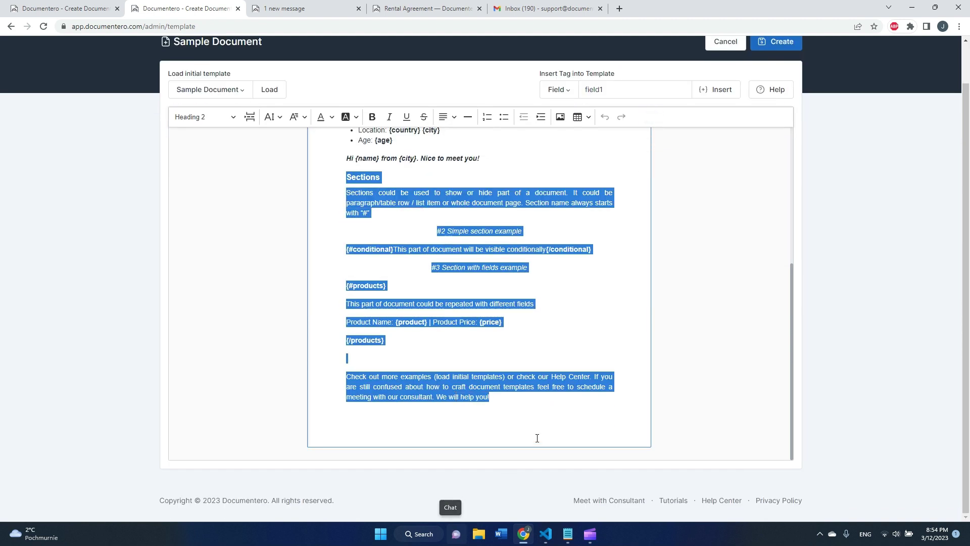
pyautogui.press('BackSpace')
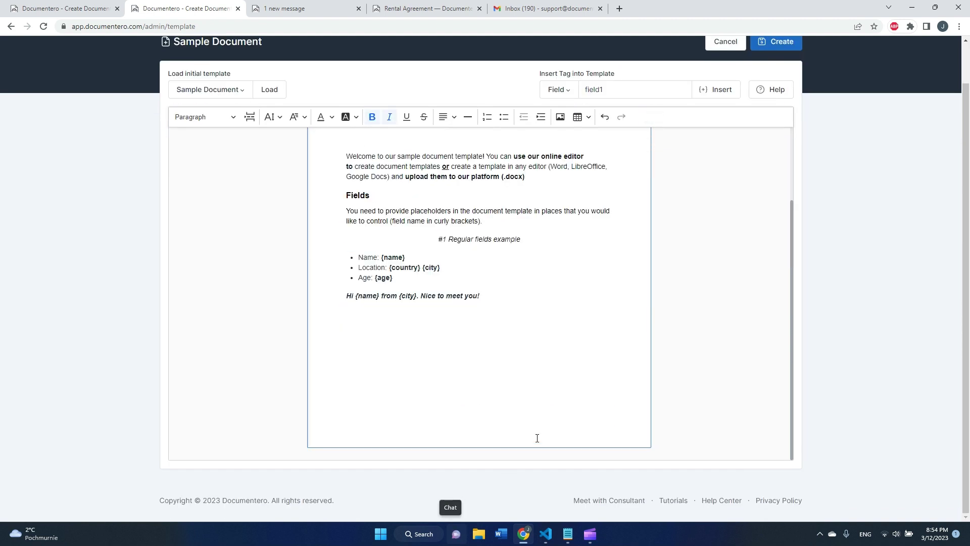
# Remove the {city} tag from the Location line
pyautogui.scroll(2, 541, 404)
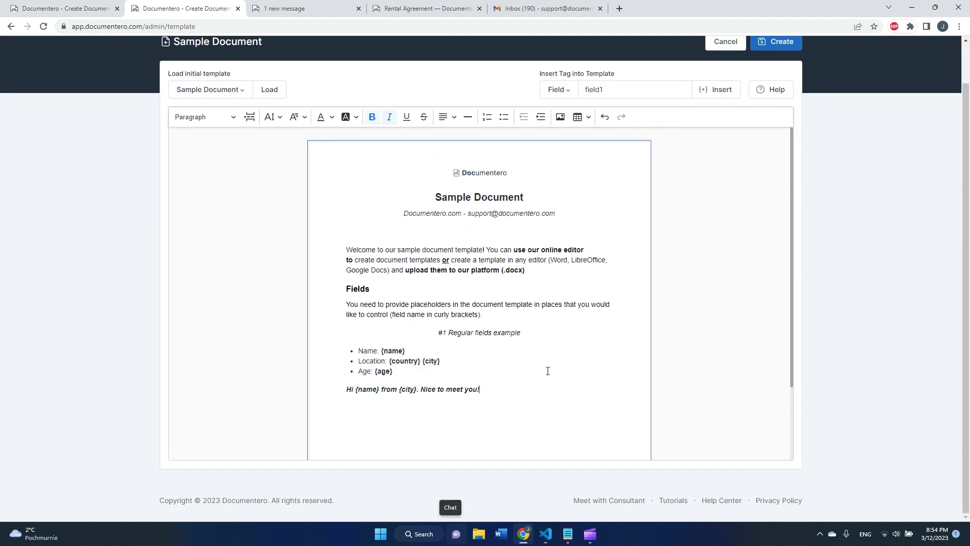
pyautogui.click(463, 357)
pyautogui.keyDown('shift'); pyautogui.click(422, 361); pyautogui.keyUp('shift')
pyautogui.press('BackSpace')
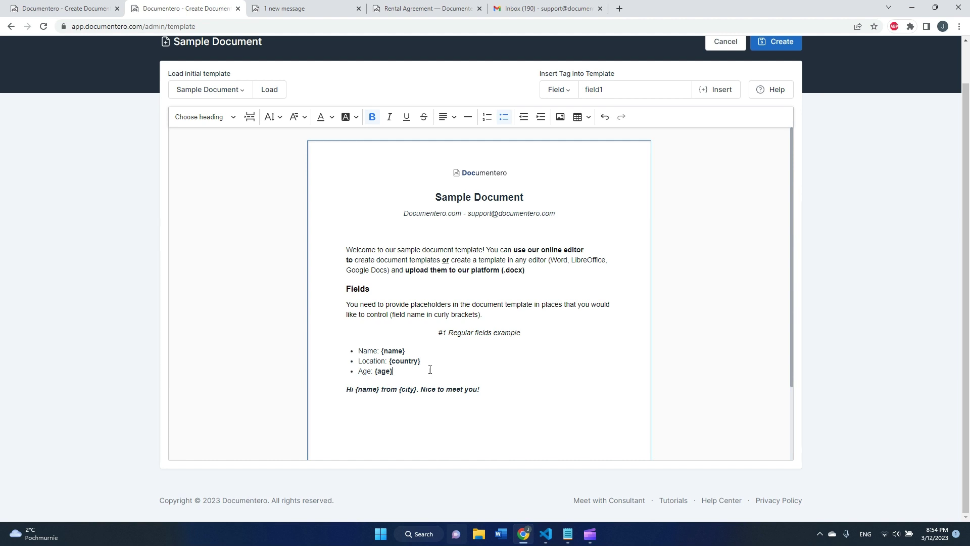
# Add an 'Email: {email}' bullet below the Age line
pyautogui.press('Return')
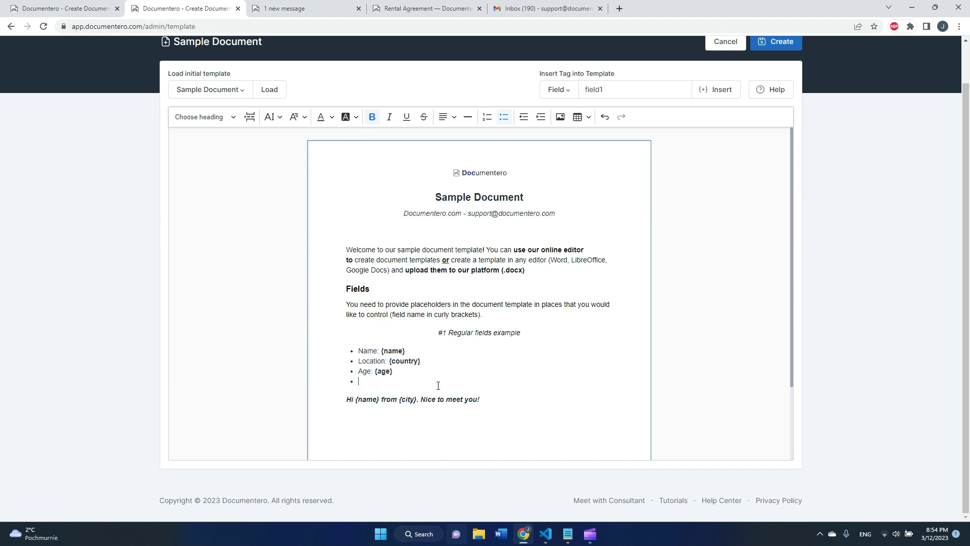
pyautogui.write('Emi')
pyautogui.write('il: {email')
pyautogui.moveTo(416, 383); pyautogui.dragTo(356, 346)
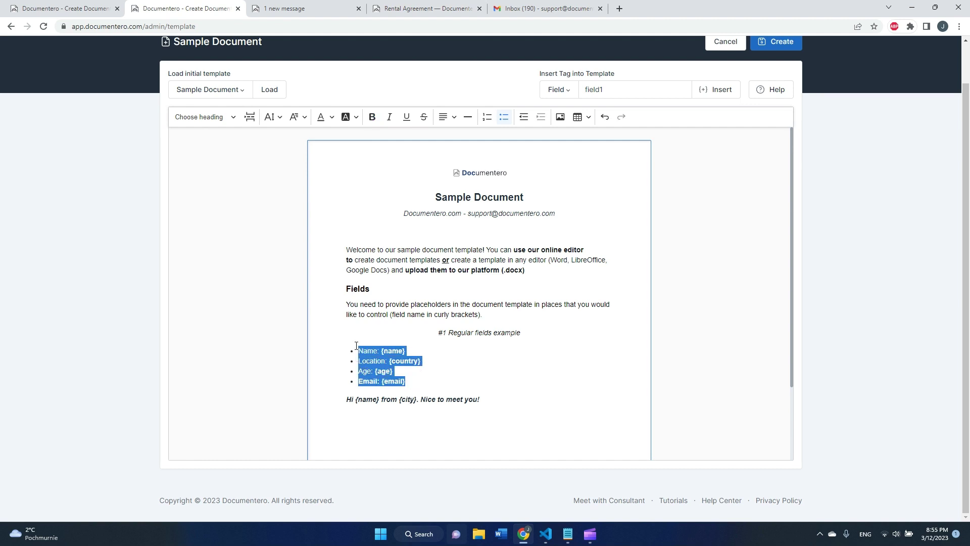
pyautogui.click(519, 347)
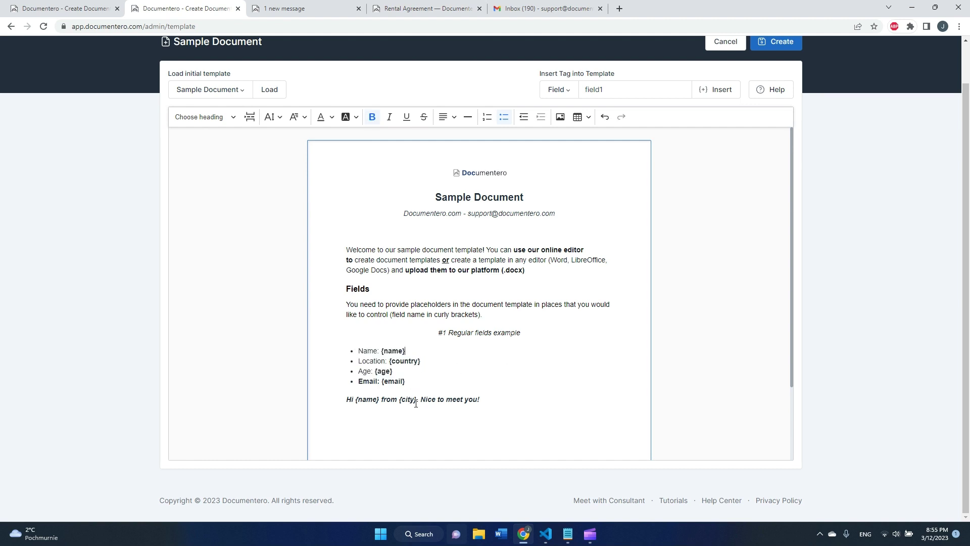
pyautogui.moveTo(416, 404); pyautogui.dragTo(357, 399)
pyautogui.click(502, 375)
# Change the title from 'Sample Document' to 'Testing it Out'
pyautogui.click(520, 198)
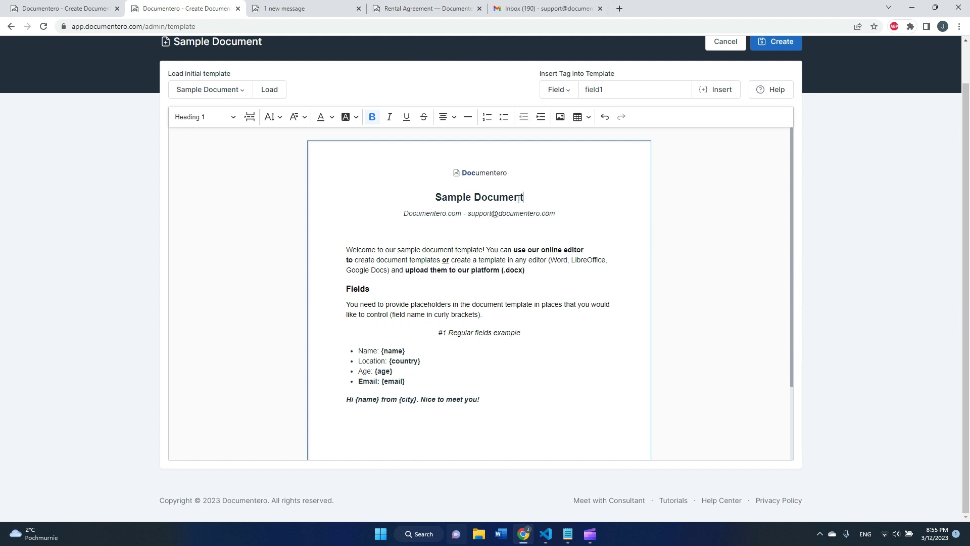
pyautogui.moveTo(520, 197); pyautogui.dragTo(430, 202)
pyautogui.write('Testing it Out')
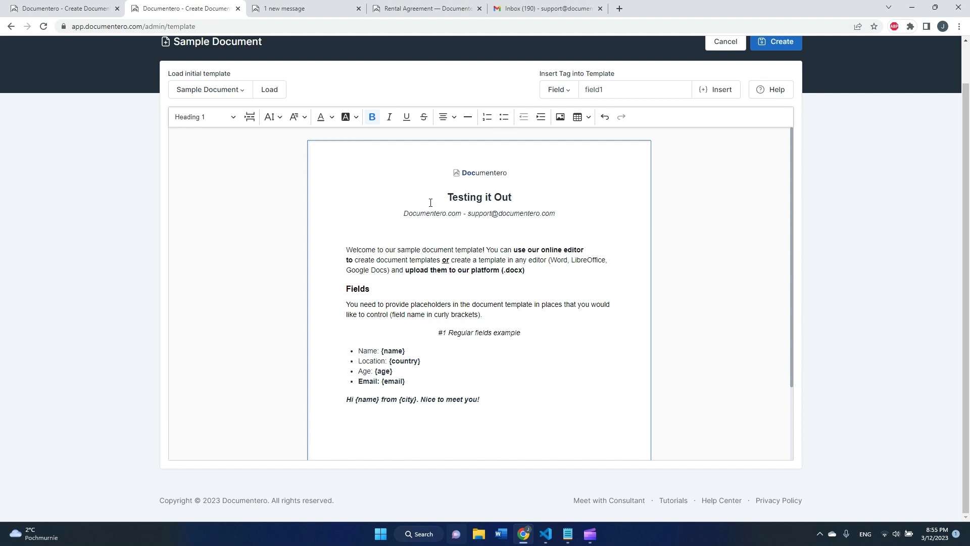
# Save the template, switch Sample Document's output to PDF, and open its creation form
pyautogui.click(777, 41)
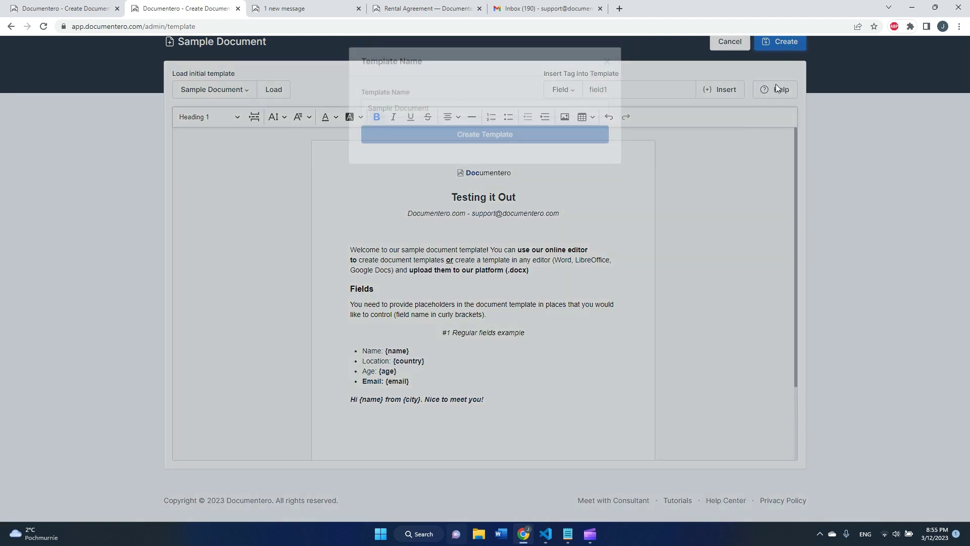
pyautogui.click(432, 139)
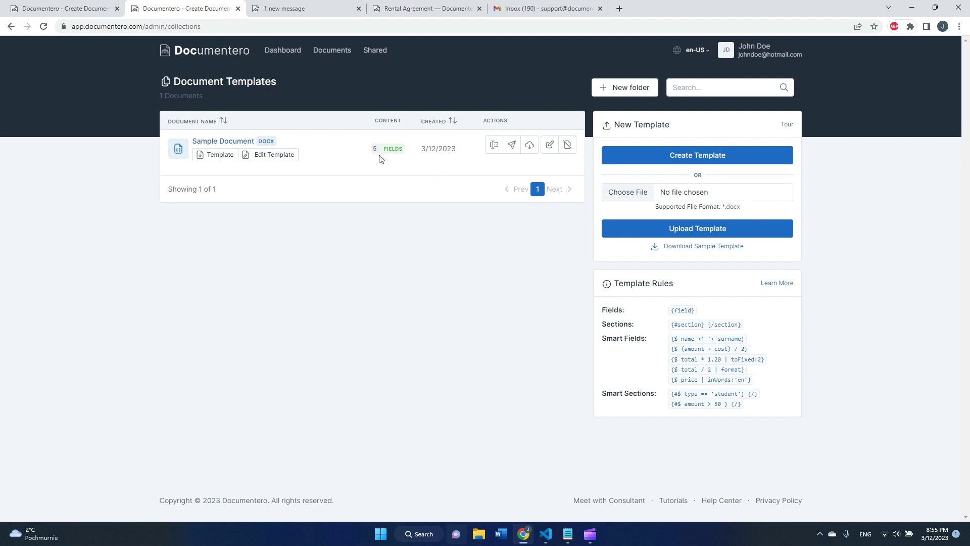
pyautogui.click(230, 145)
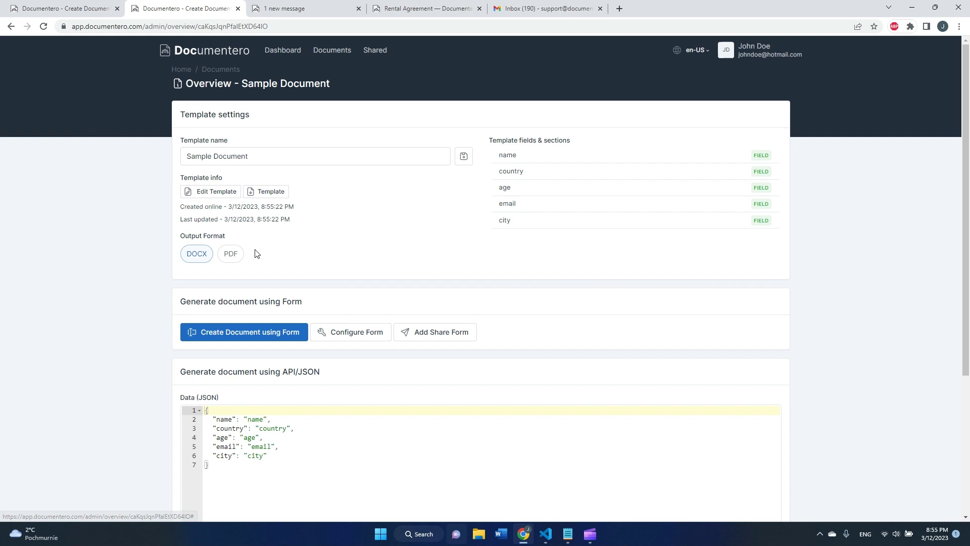
pyautogui.click(235, 260)
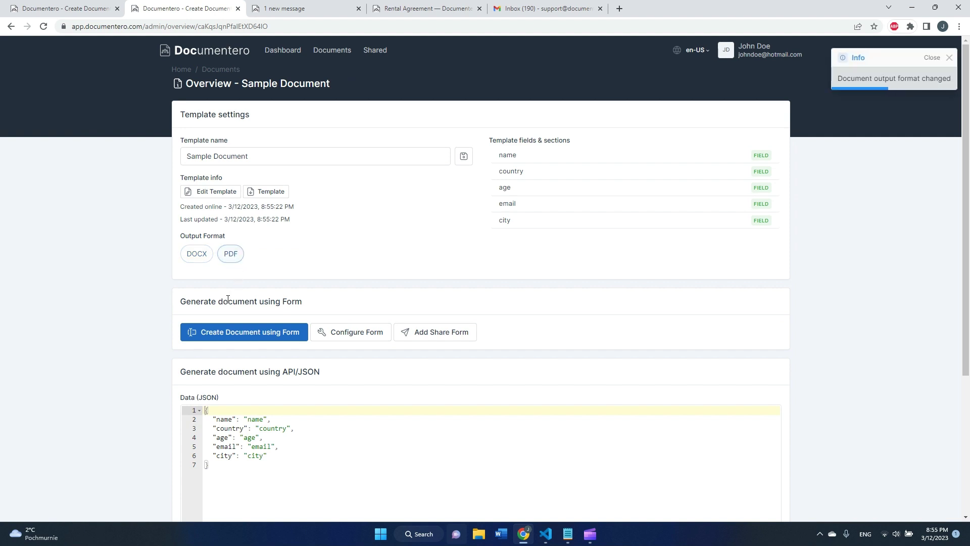
pyautogui.click(237, 337)
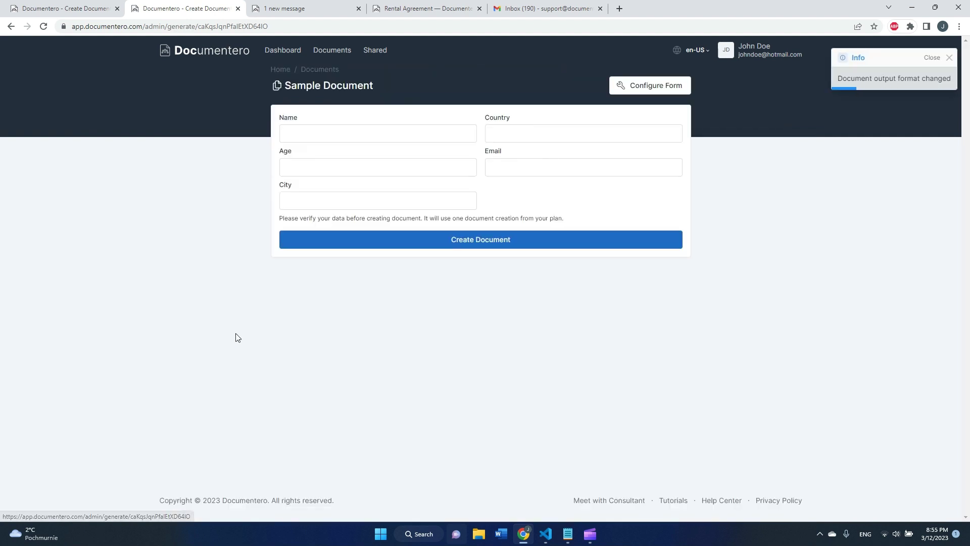
# Enter a name, Country Denmark, Age 23, an e-mail address and City Chicago, then create the document
pyautogui.click(343, 136)
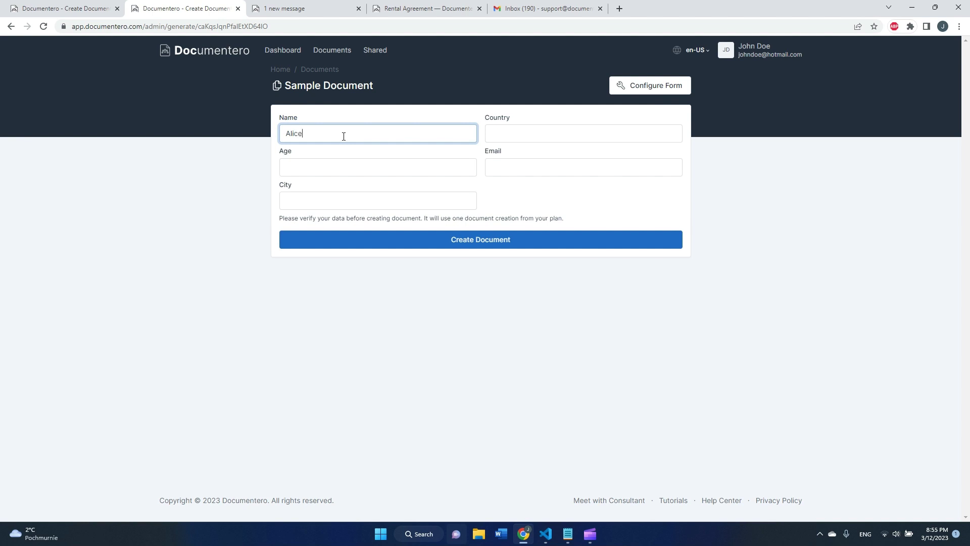
pyautogui.press('Tab')
pyautogui.write('Denmark')
pyautogui.press('Tab')
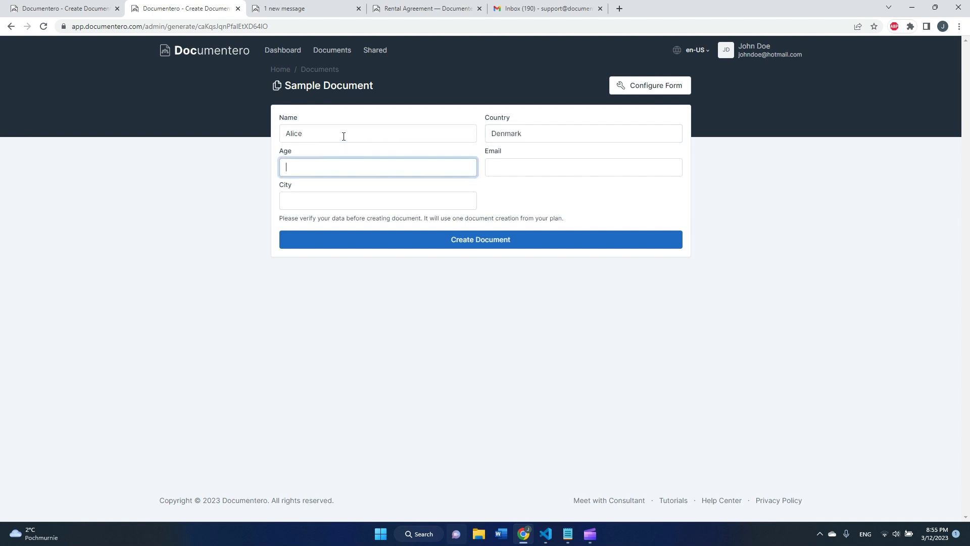
pyautogui.write('23')
pyautogui.press('Tab')
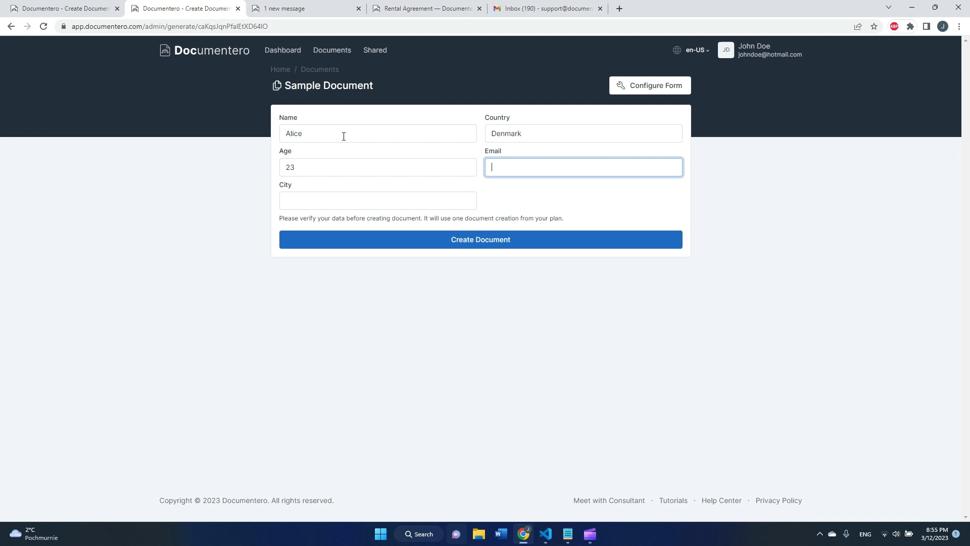
pyautogui.press('Tab')
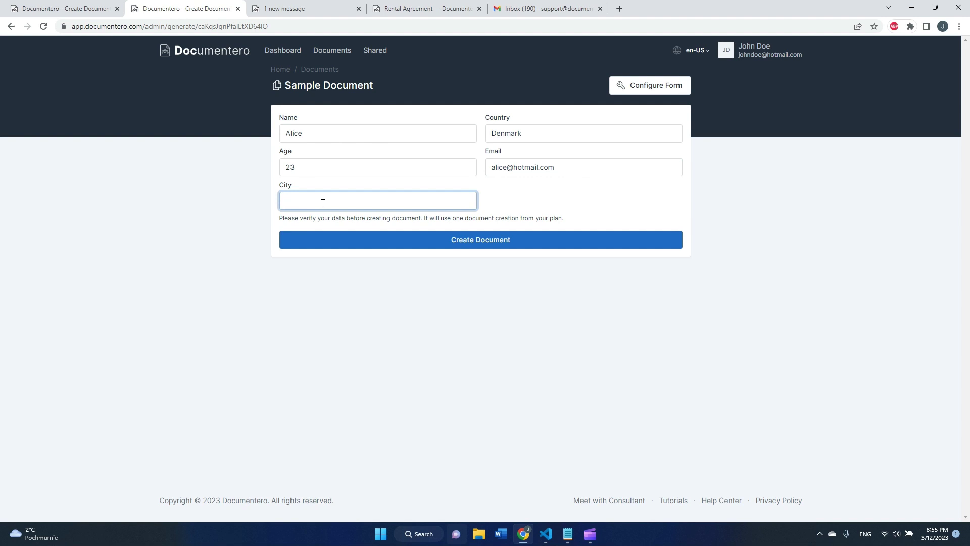
pyautogui.write('Chicago')
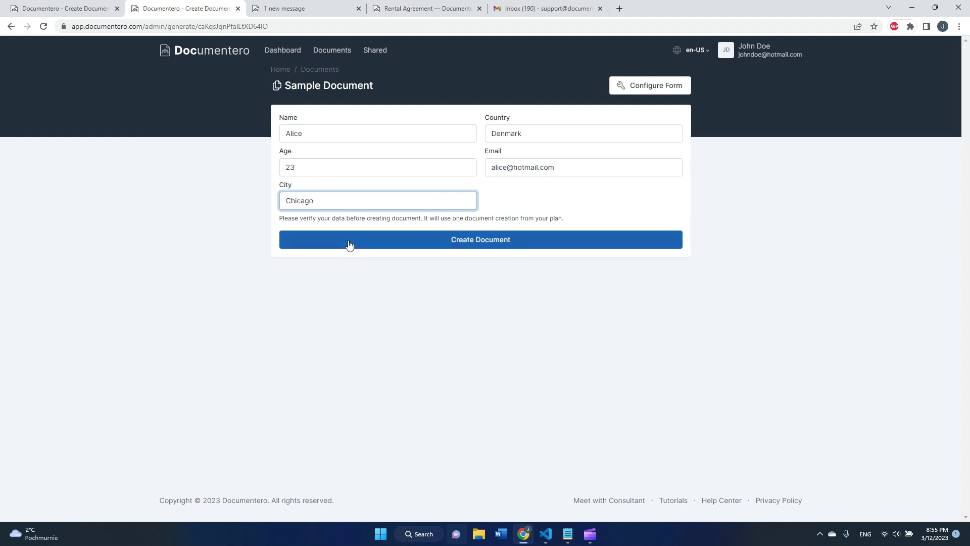
pyautogui.click(349, 244)
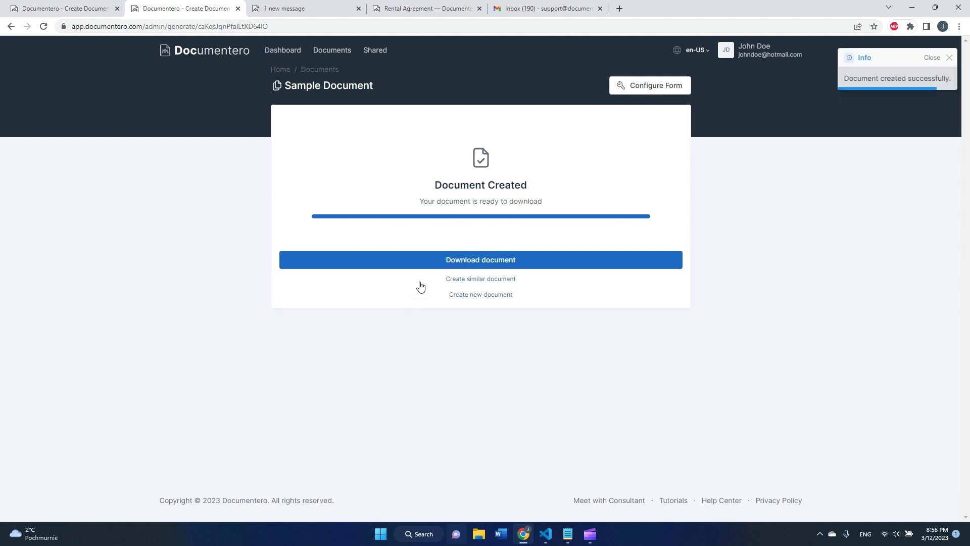
# Download and view the generated PDF, then start a similar document with the same values
pyautogui.click(489, 261)
pyautogui.click(36, 507)
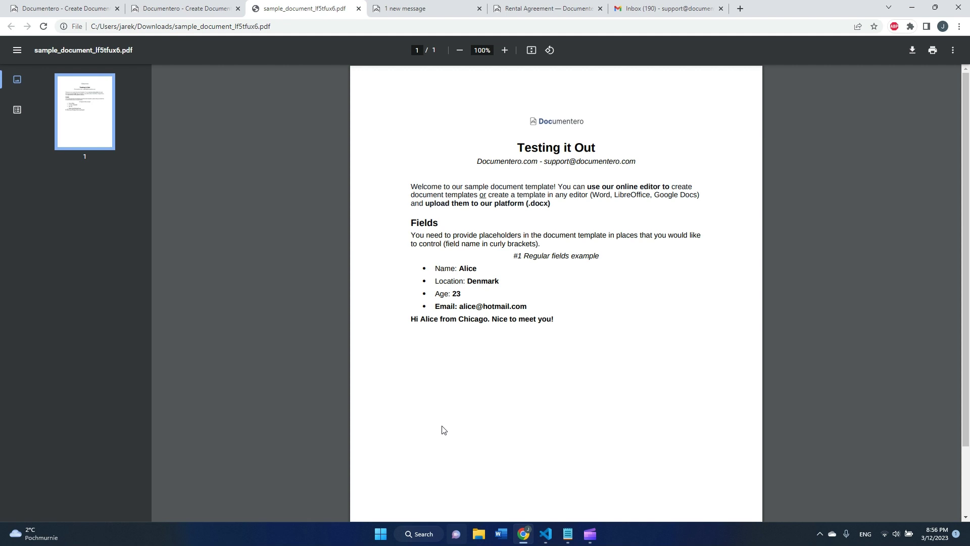
pyautogui.click(221, 6)
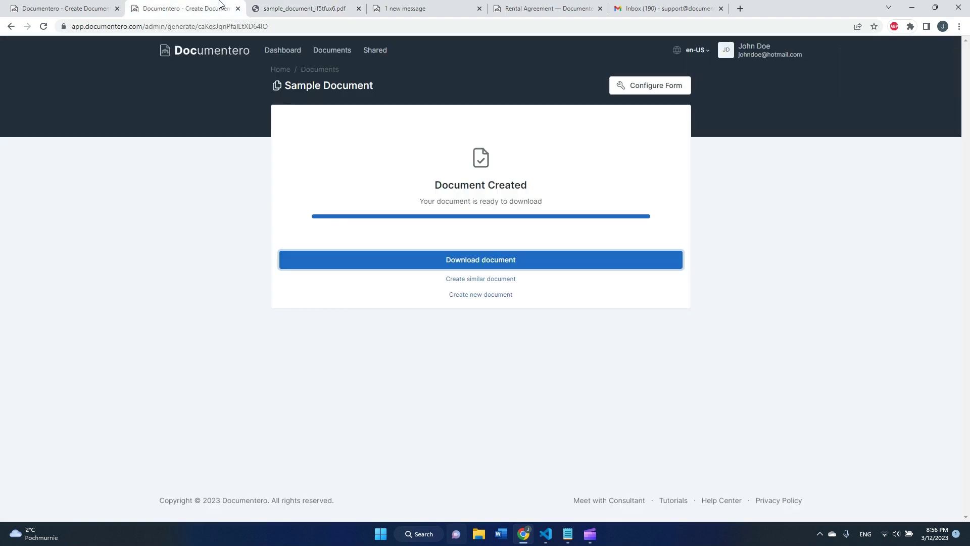
pyautogui.click(483, 280)
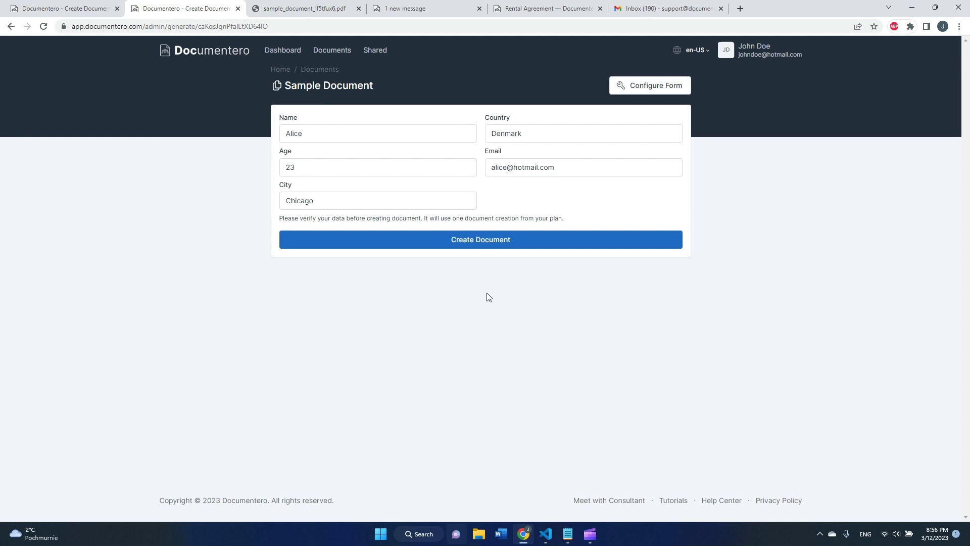
# Make the name field Wide and required, labelled 'Full Name' with hint 'Please provide your full name'
pyautogui.click(654, 95)
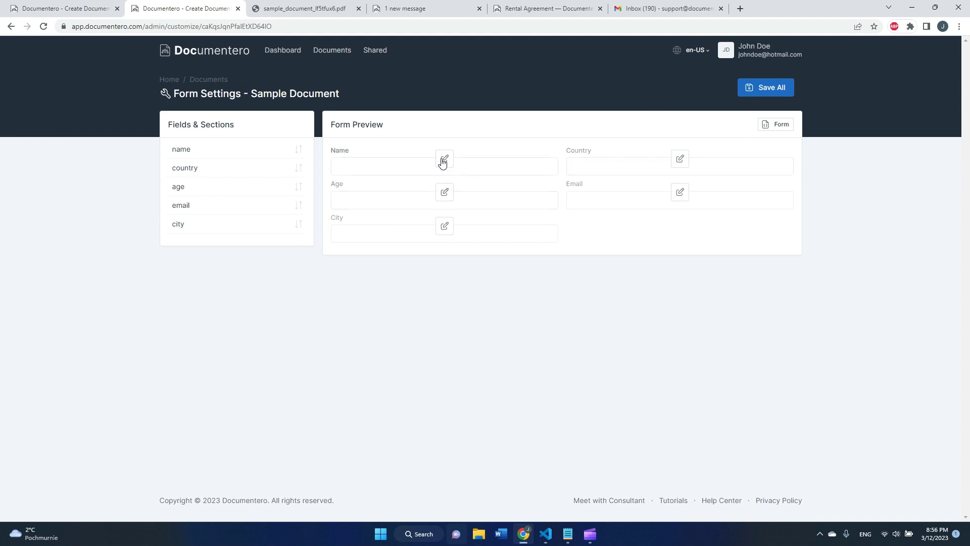
pyautogui.click(444, 158)
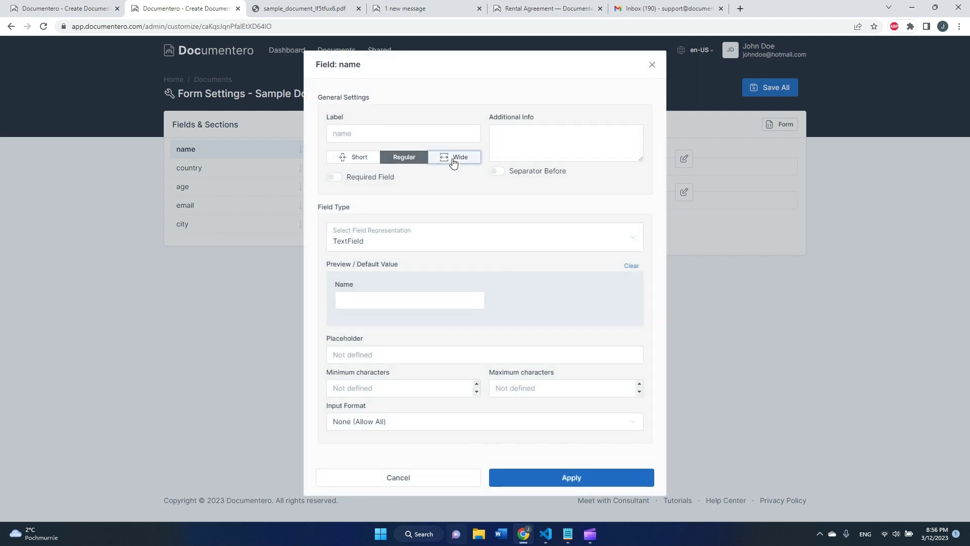
pyautogui.click(453, 157)
pyautogui.click(440, 130)
pyautogui.write('Fu')
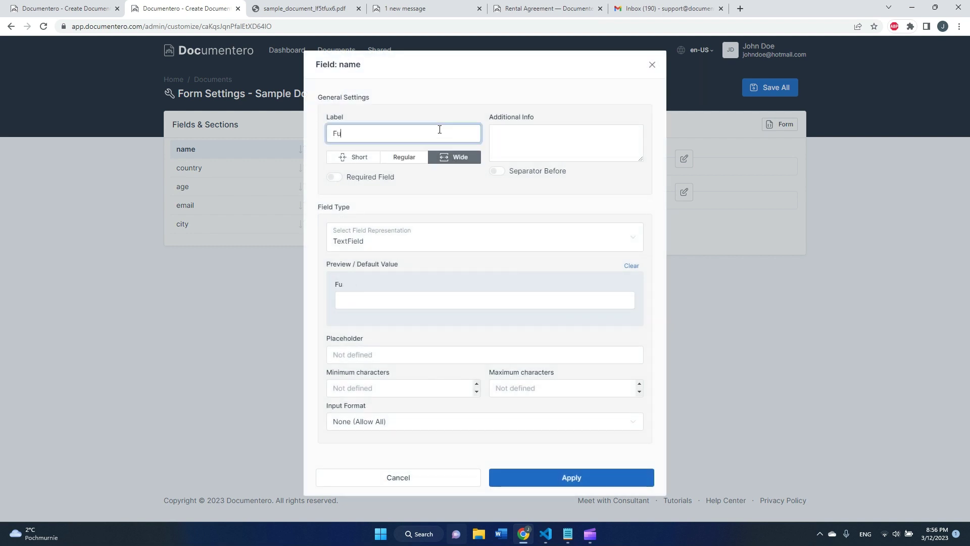
pyautogui.write('ll Name')
pyautogui.click(526, 142)
pyautogui.write('Pleas')
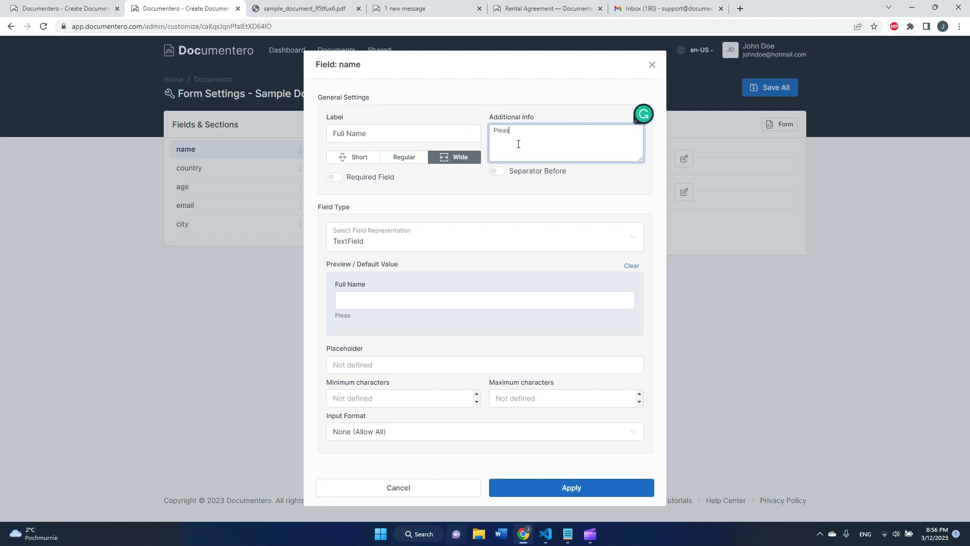
pyautogui.write('e provide your full name')
pyautogui.click(369, 197)
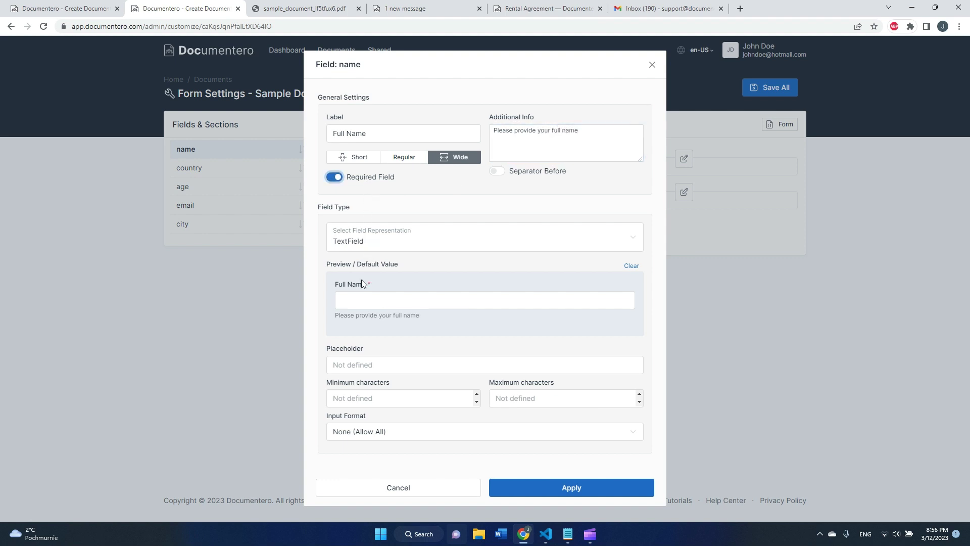
pyautogui.click(545, 490)
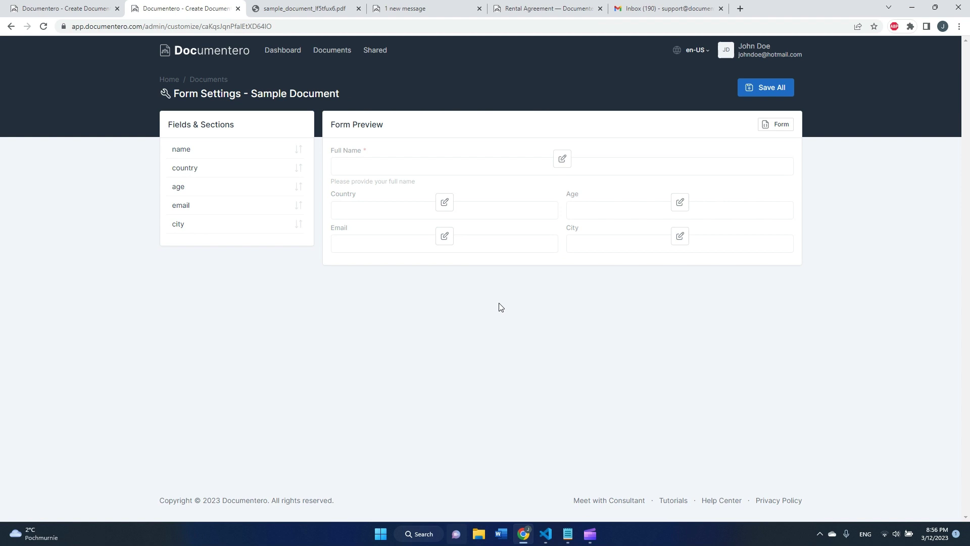
# Turn the country field into a dropdown with options Denmark and England
pyautogui.click(445, 204)
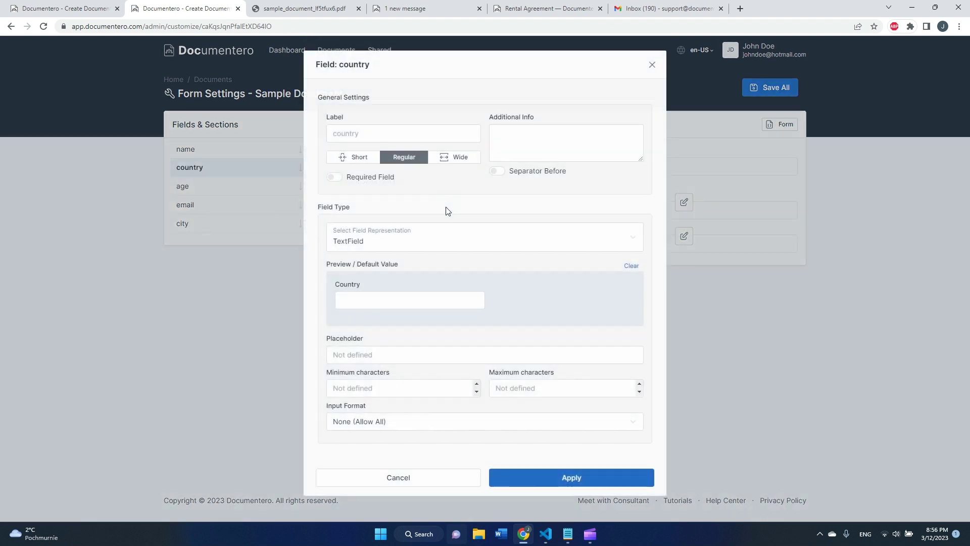
pyautogui.click(432, 238)
pyautogui.press('Escape')
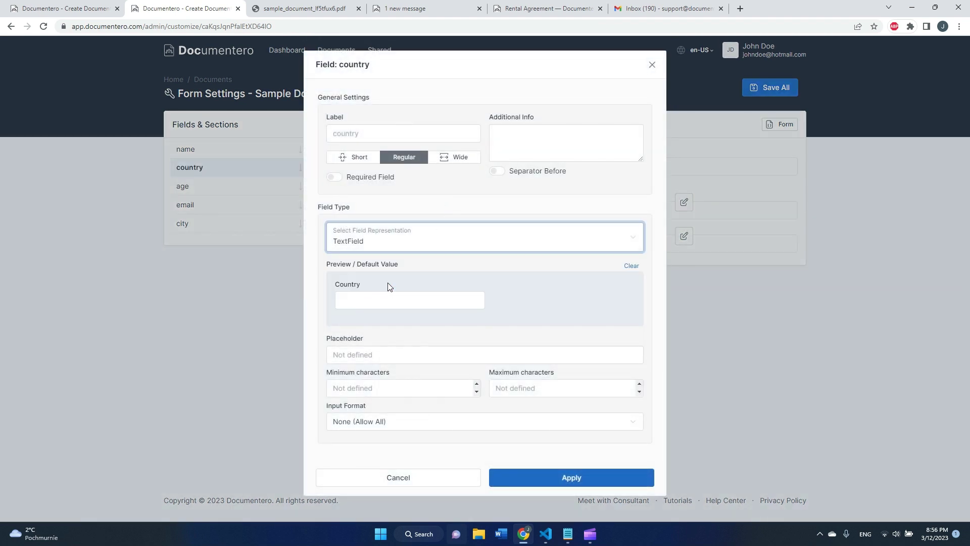
pyautogui.press('Down')
pyautogui.doubleClick(394, 389)
pyautogui.write('Den')
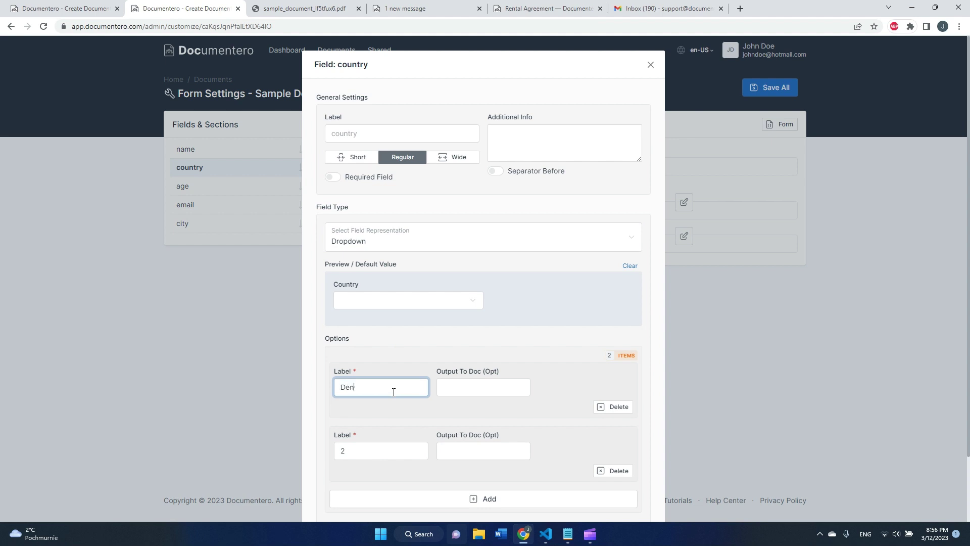
pyautogui.write('mark')
pyautogui.click(366, 451)
pyautogui.press('BackSpace')
pyautogui.write('Engla')
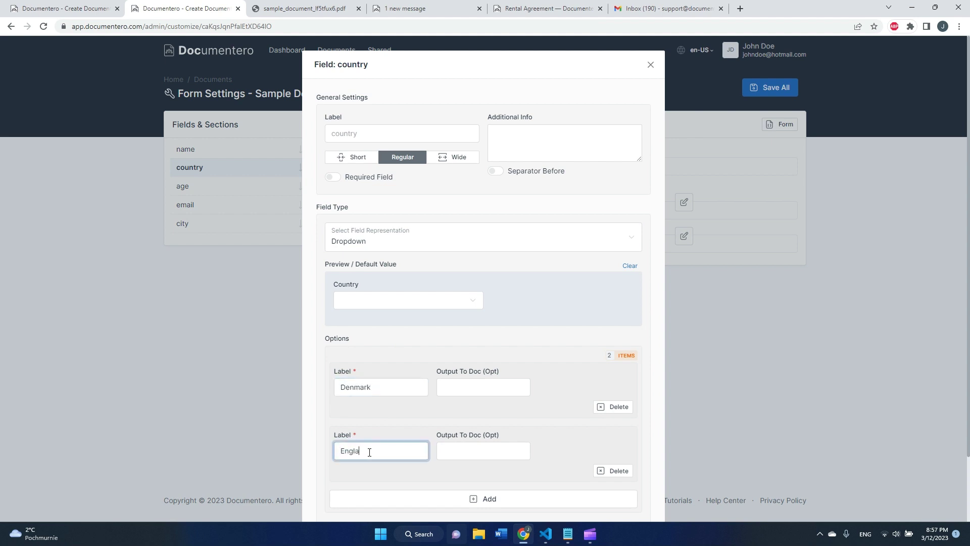
pyautogui.write('nd')
# Set Denmark as the default country and add France as a third option
pyautogui.click(354, 301)
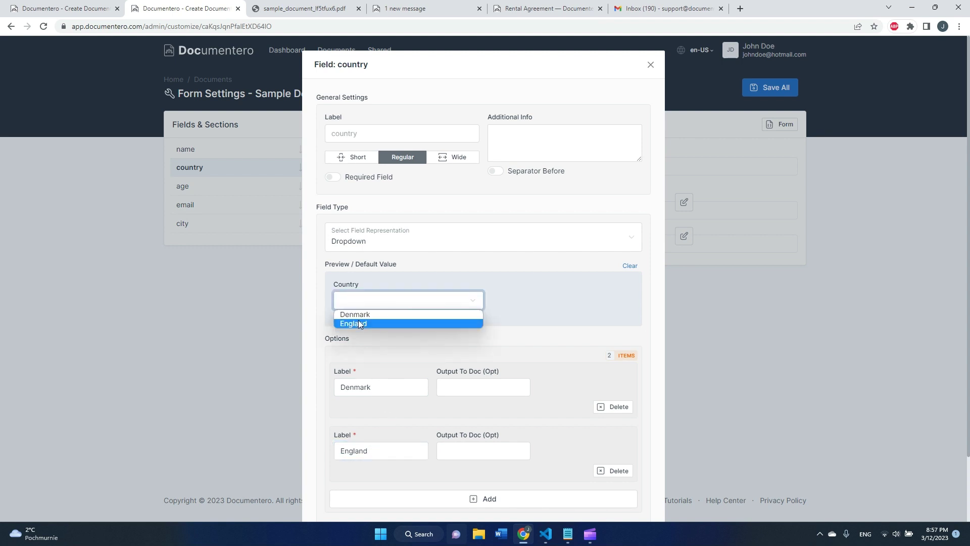
pyautogui.click(357, 314)
pyautogui.scroll(-2, 462, 427)
pyautogui.click(462, 424)
pyautogui.doubleClick(388, 440)
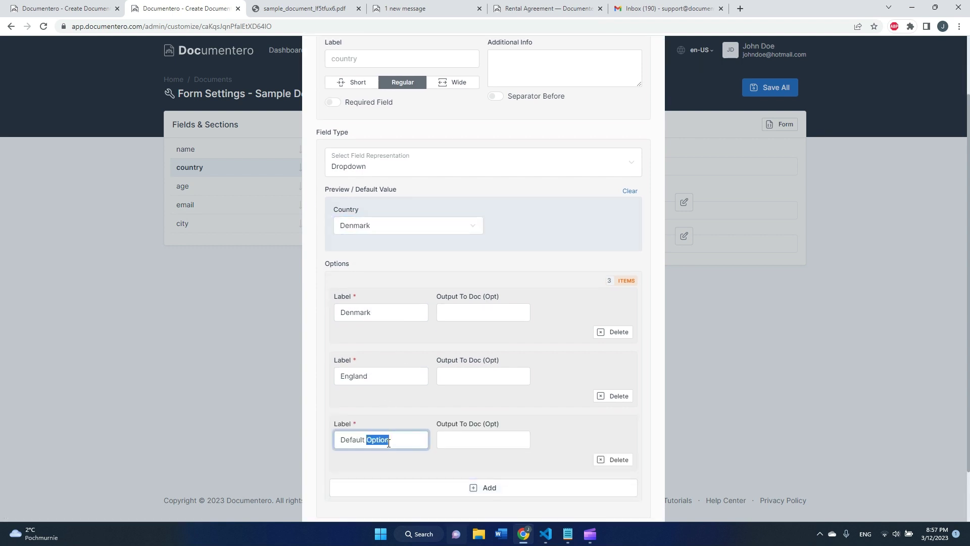
pyautogui.click(388, 444)
pyautogui.write('France')
pyautogui.click(393, 389)
# Make the country field required and apply the changes
pyautogui.scroll(-1, 459, 163)
pyautogui.click(459, 163)
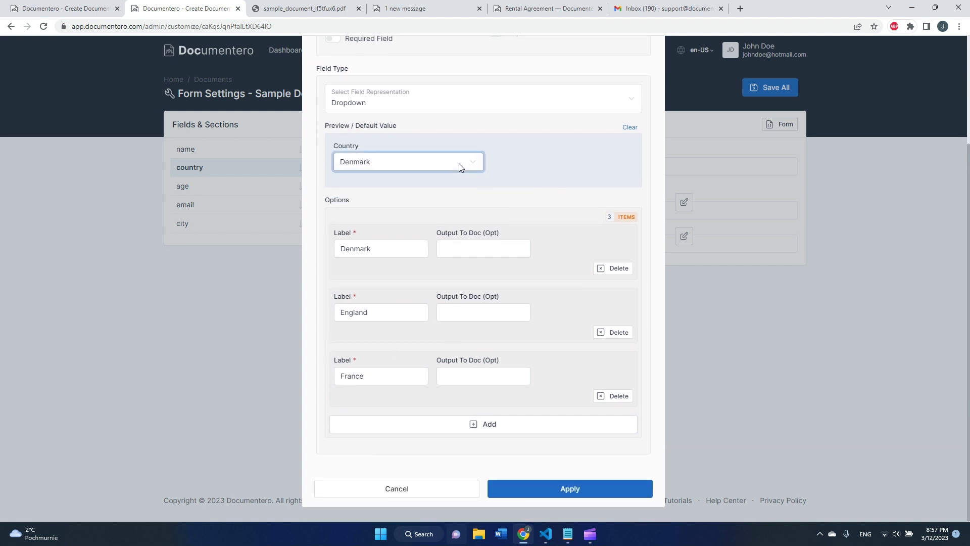
pyautogui.scroll(3, 399, 144)
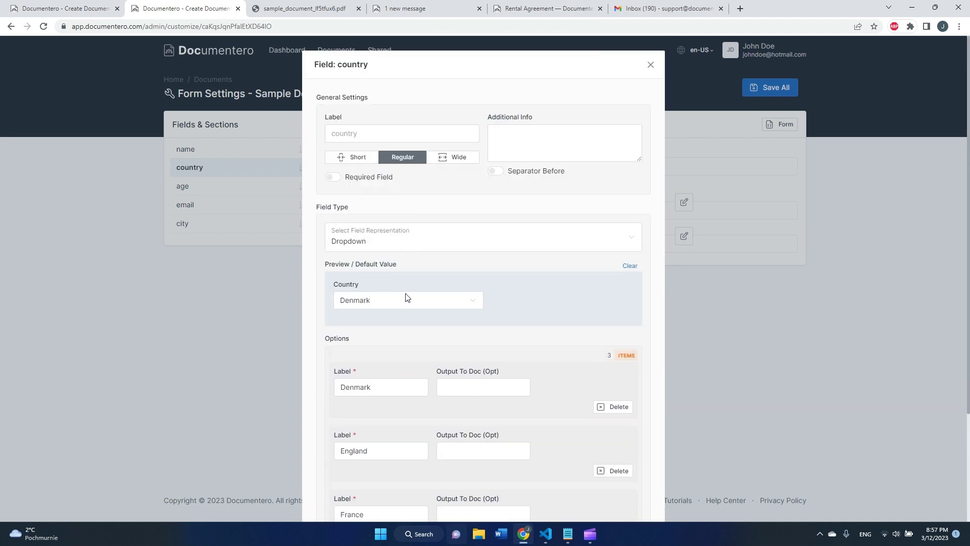
pyautogui.click(380, 178)
pyautogui.scroll(-3, 449, 277)
pyautogui.click(601, 486)
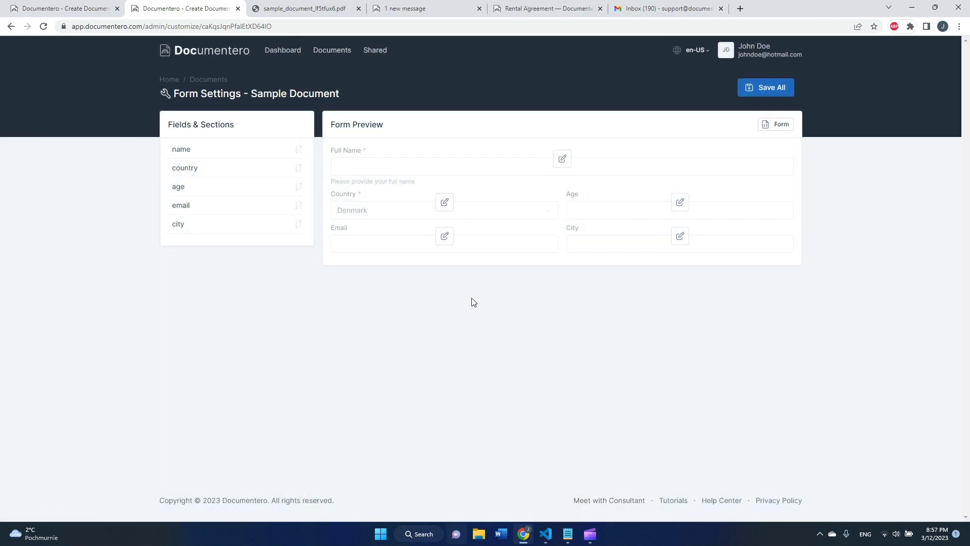
# Save all field settings and open the fillable form
pyautogui.click(782, 91)
pyautogui.click(780, 125)
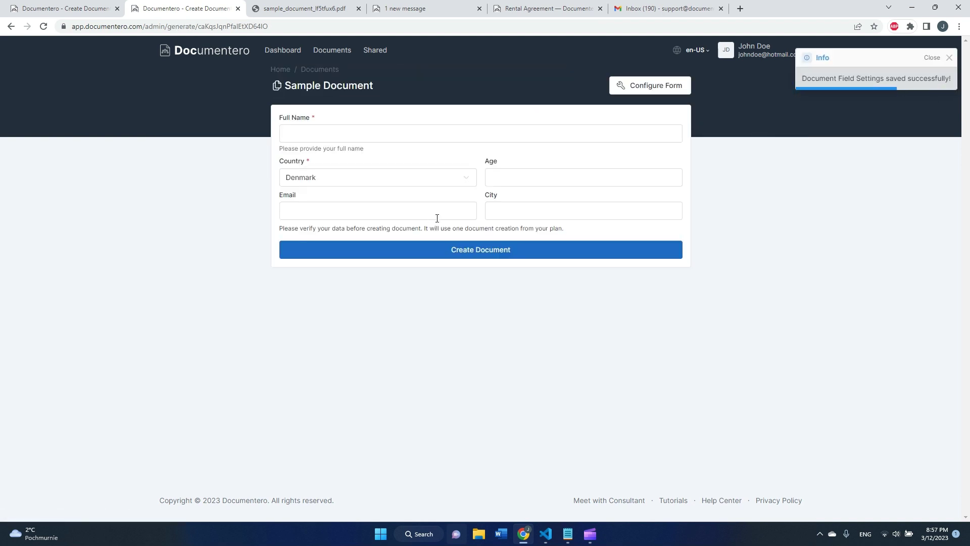
pyautogui.click(354, 183)
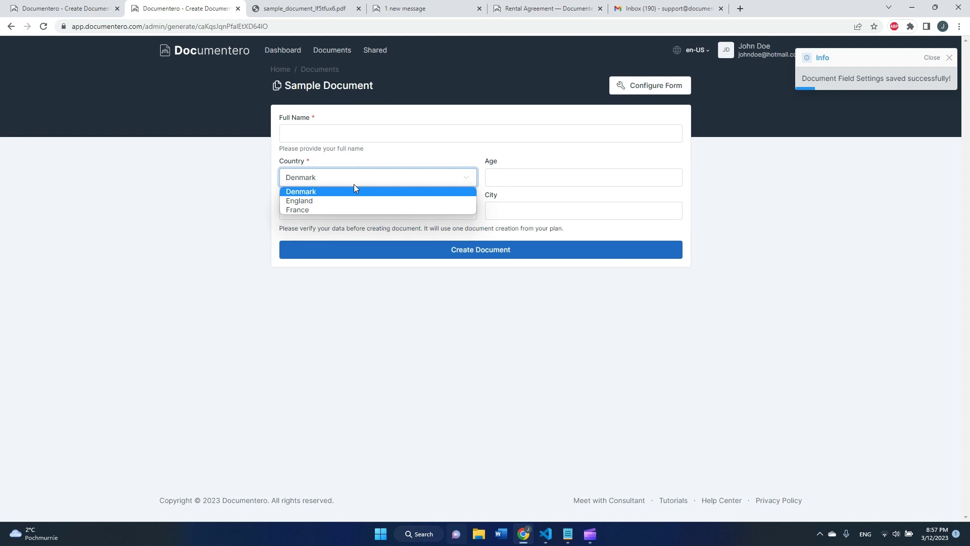
# Enter a full name, England, age 23, an e-mail address and Chicago, then create the document
pyautogui.click(507, 138)
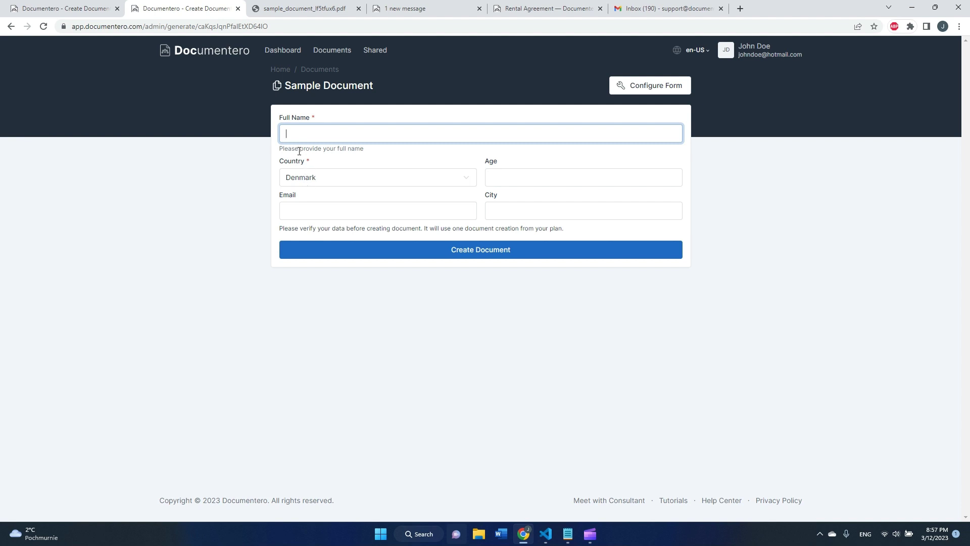
pyautogui.write('Jogn')
pyautogui.write(' Doe')
pyautogui.click(321, 181)
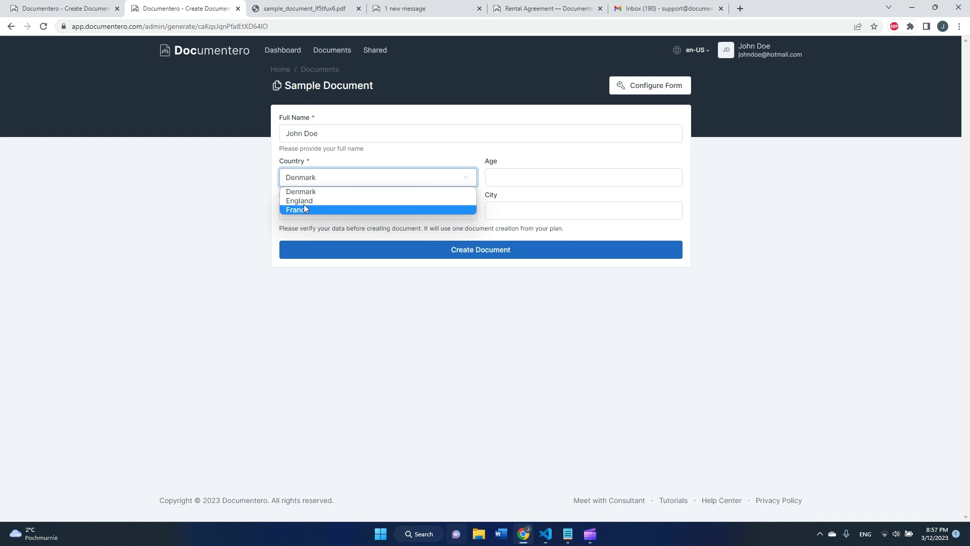
pyautogui.click(304, 200)
pyautogui.click(501, 173)
pyautogui.write('23')
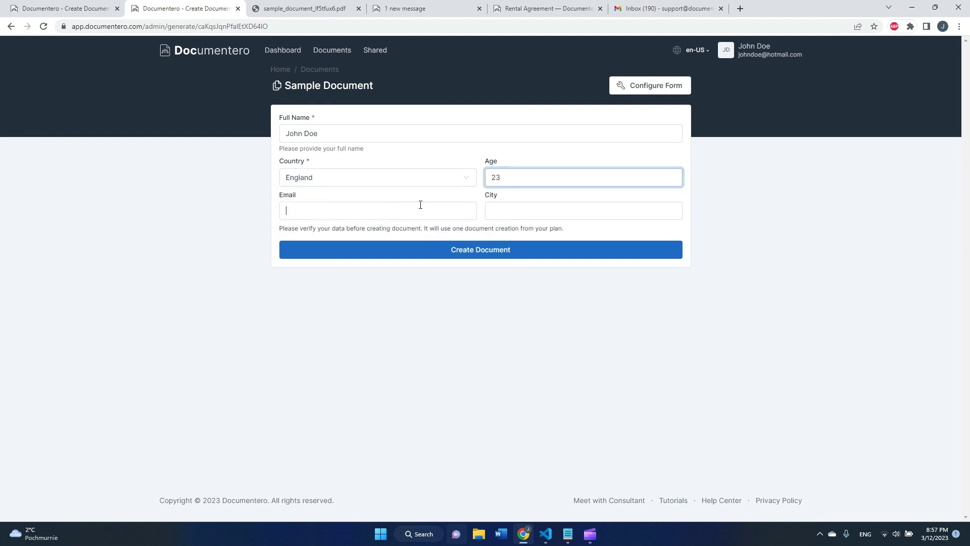
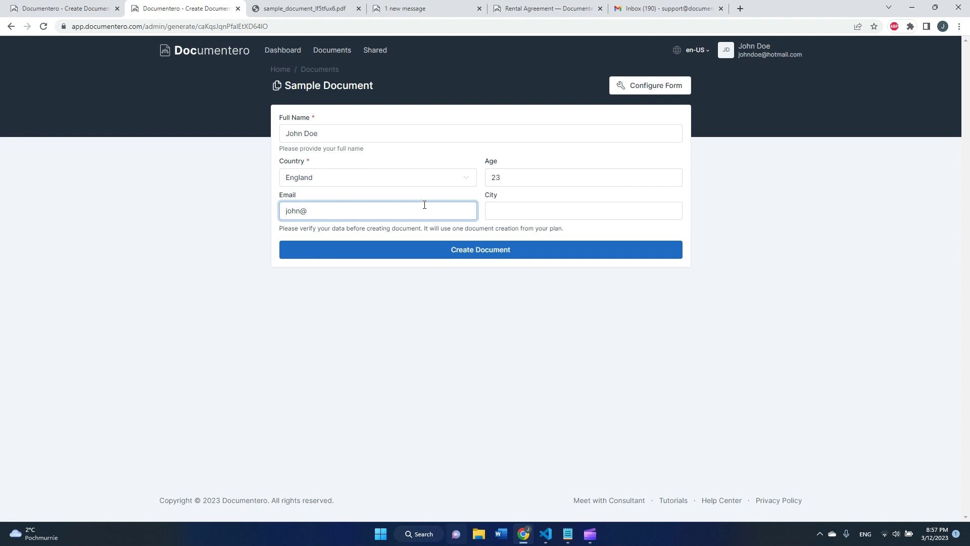
pyautogui.press('Tab')
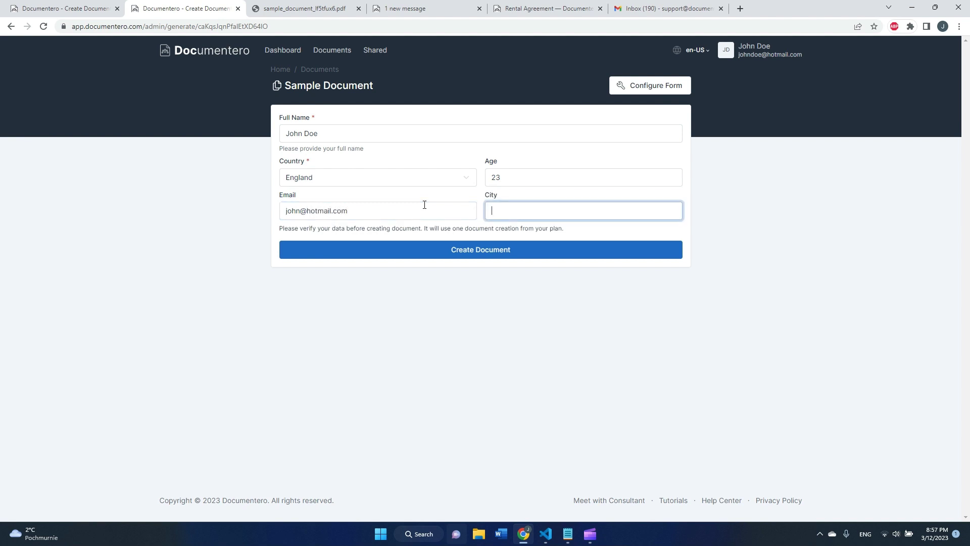
pyautogui.write('Chicago')
pyautogui.rightClick(426, 202)
pyautogui.click(392, 242)
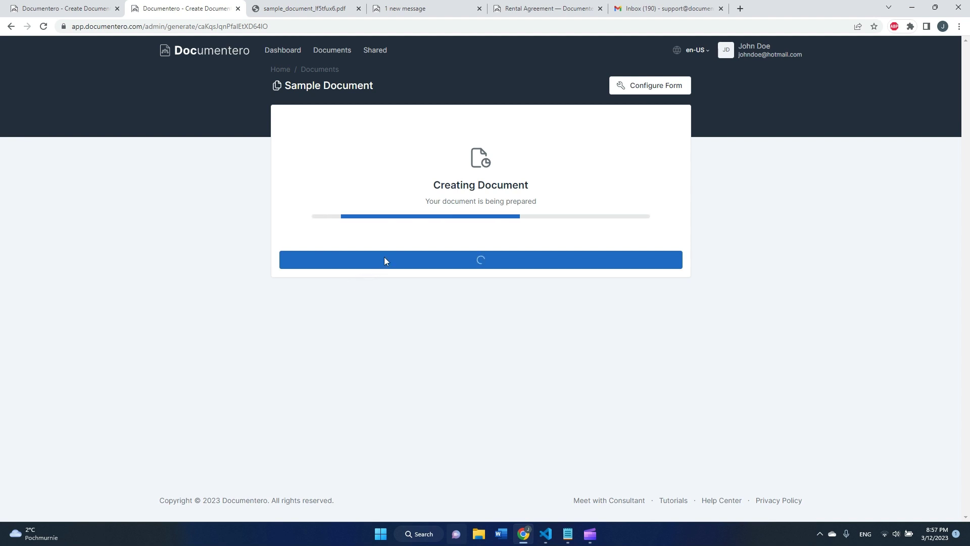
# Download the PDF, confirm it shows England, 23 and Chicago, then return to Documentero
pyautogui.click(402, 258)
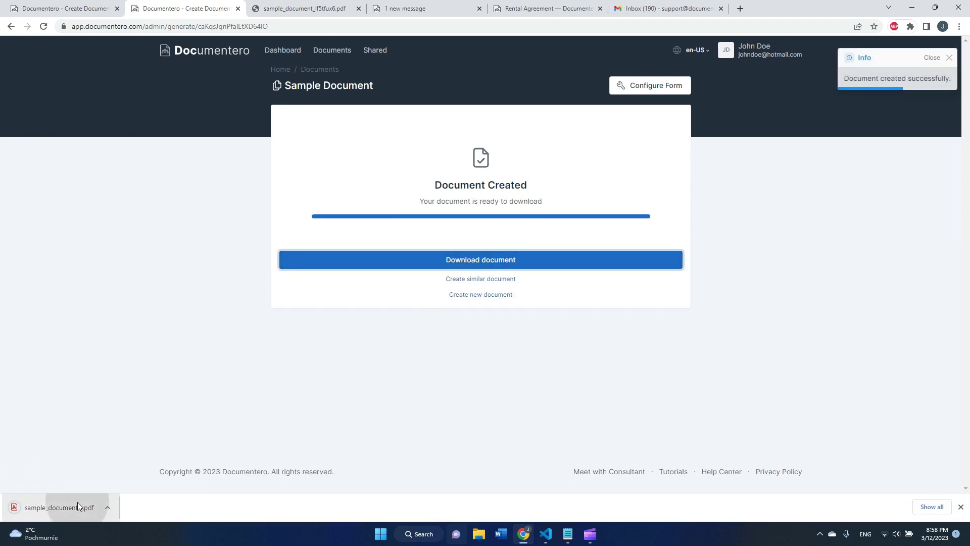
pyautogui.click(80, 503)
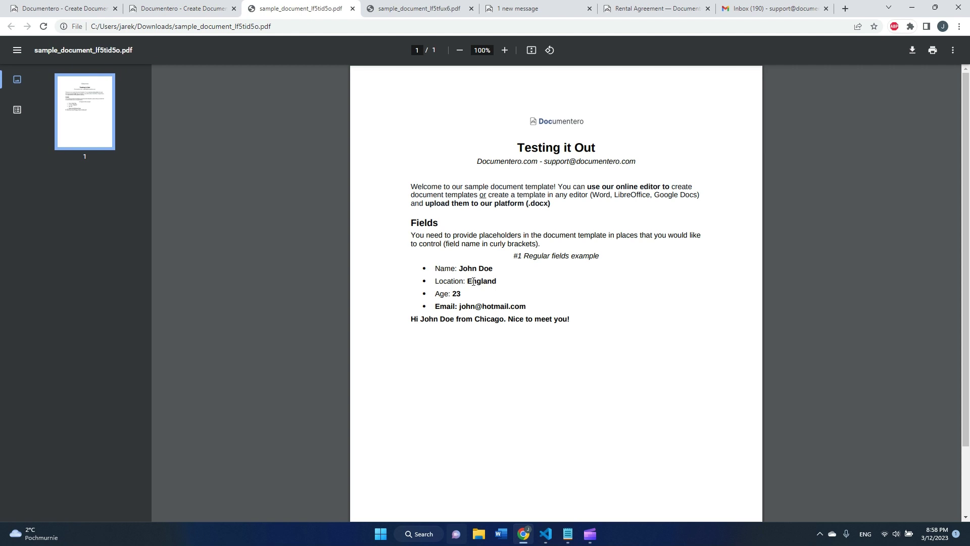
pyautogui.click(174, 12)
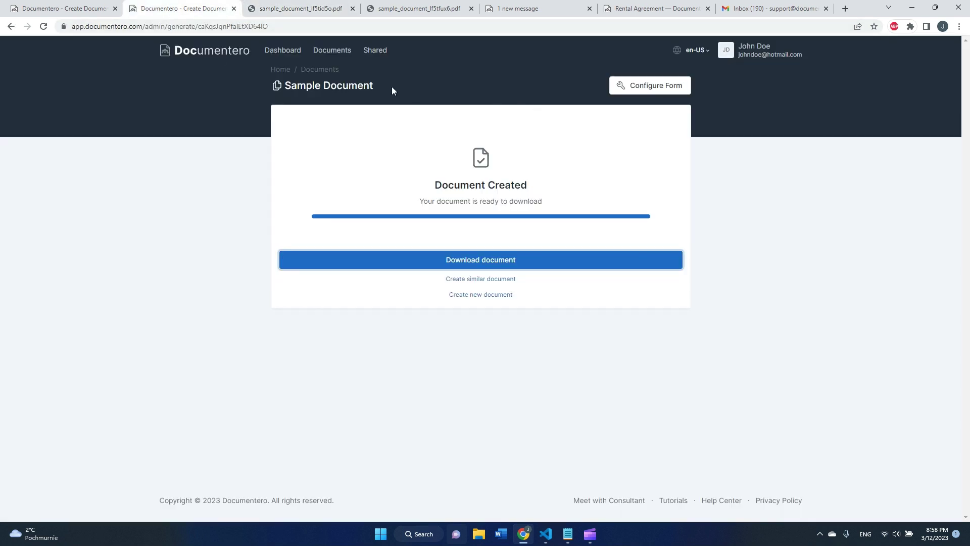
# Create the shareable form 'Shared Form - Please fill in' for Sample Document and open the Shared list
pyautogui.click(335, 71)
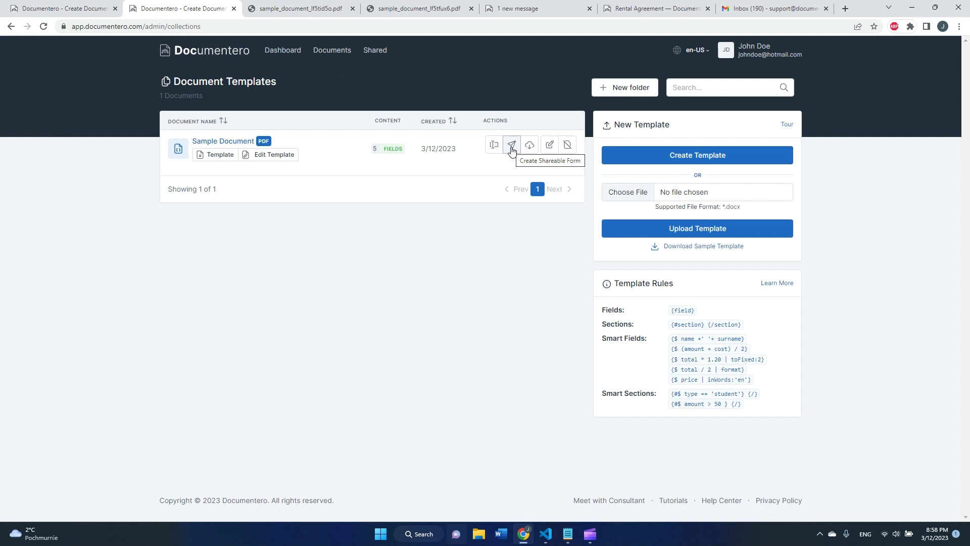
pyautogui.click(511, 145)
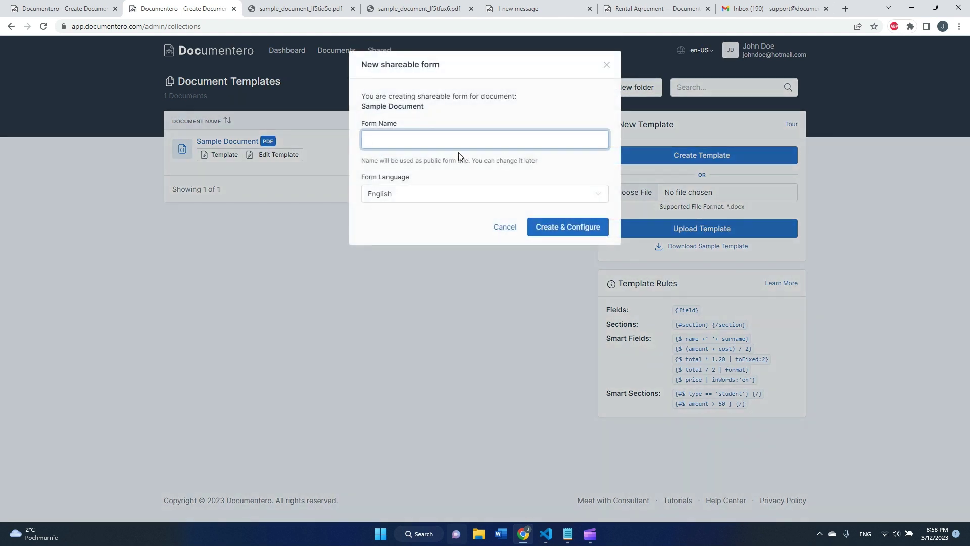
pyautogui.write('Shared Form - Please fill i')
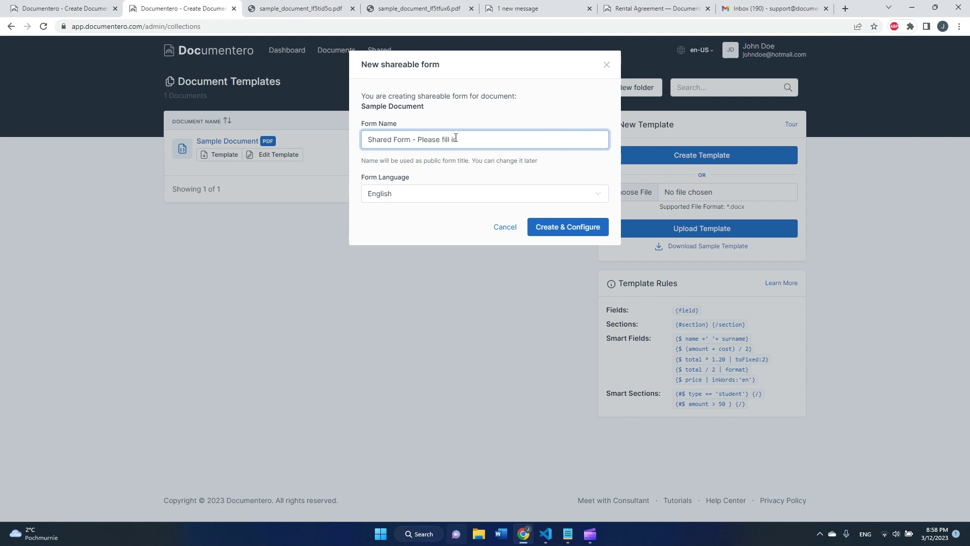
pyautogui.write('n')
pyautogui.click(562, 232)
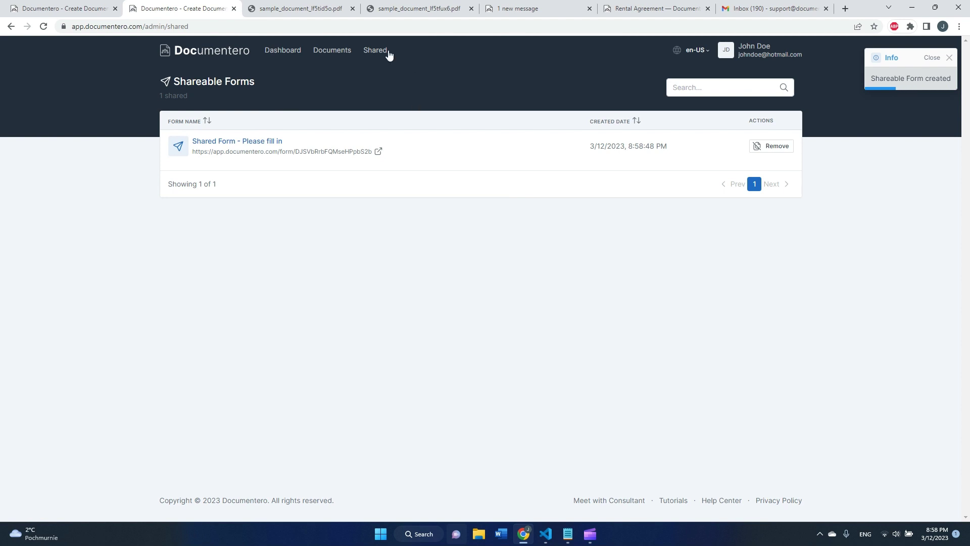
pyautogui.click(339, 52)
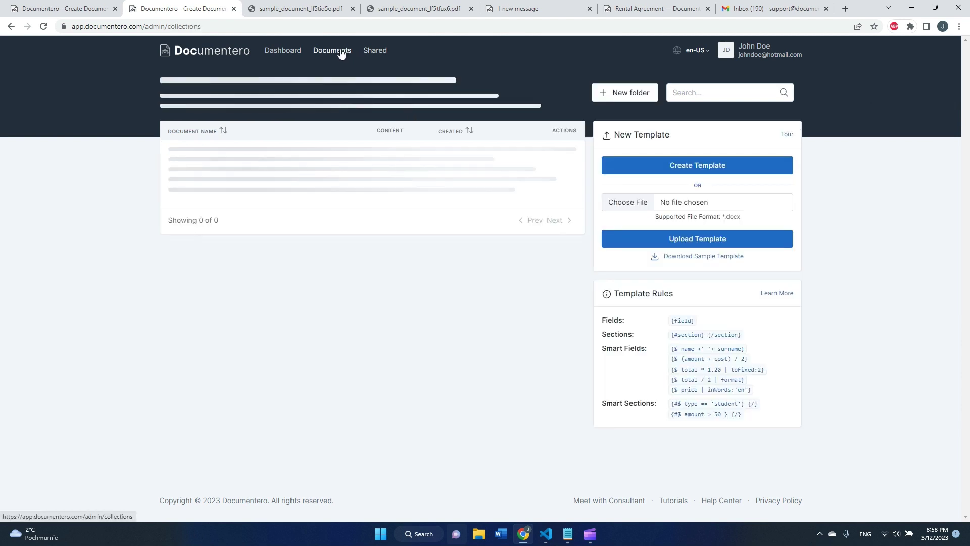
pyautogui.click(373, 53)
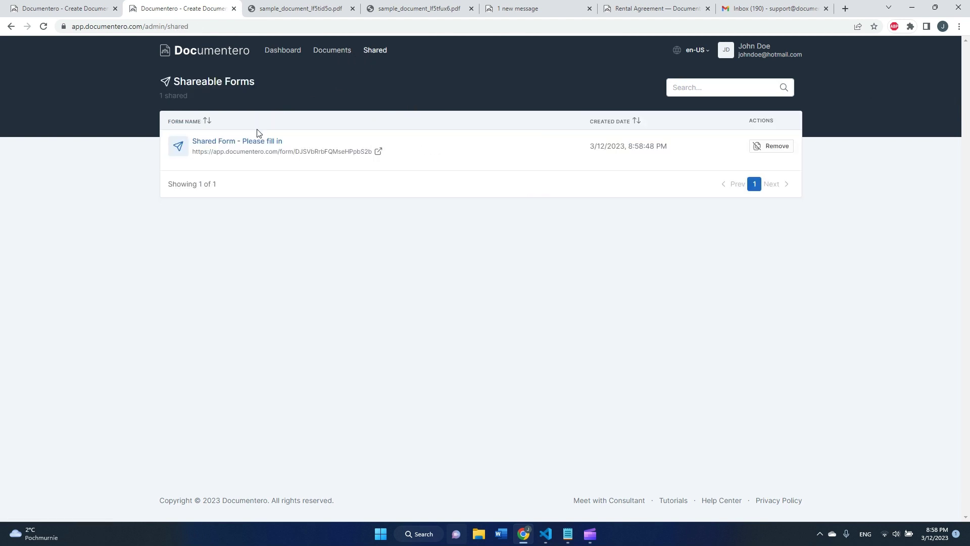
# In the shared form's settings, replace the results e-mail recipient with a new support address
pyautogui.click(261, 143)
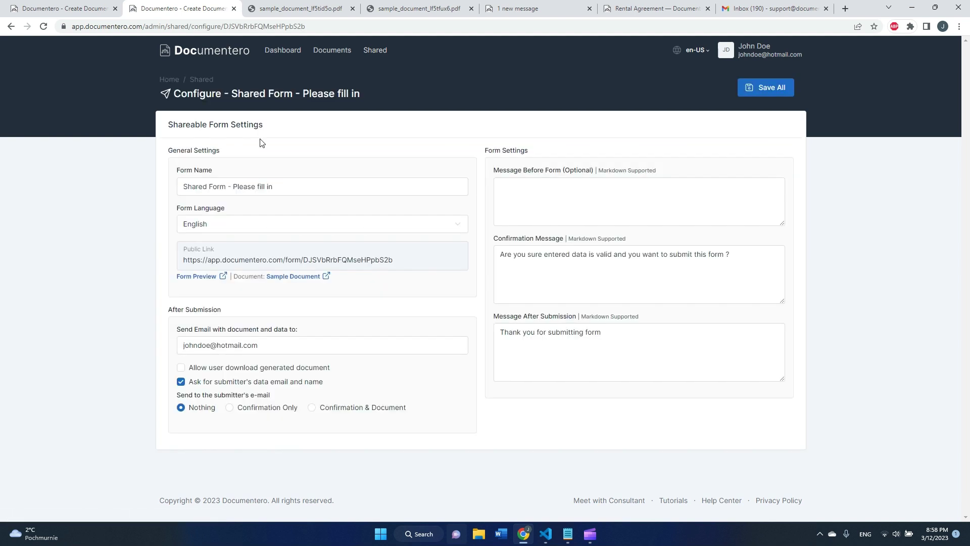
pyautogui.click(243, 348)
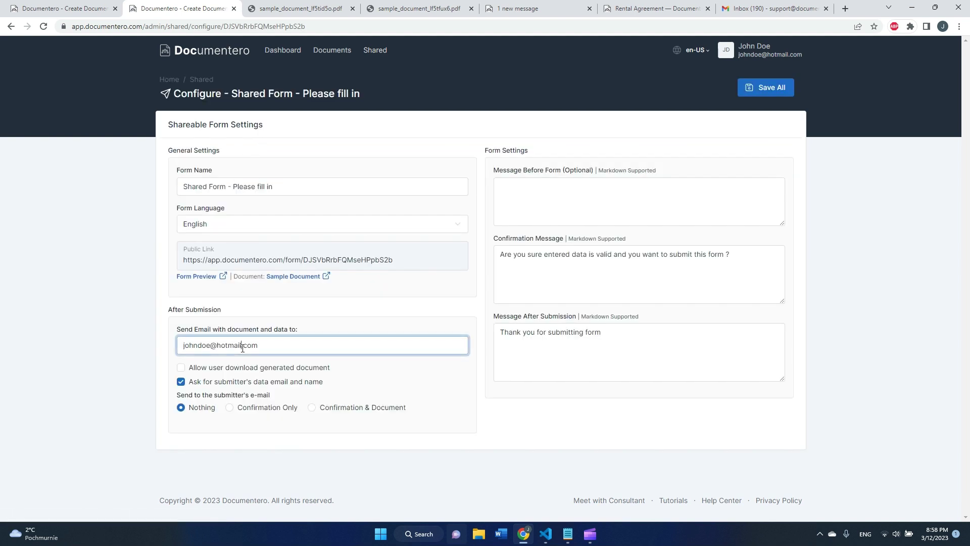
pyautogui.tripleClick(241, 347)
pyautogui.click(138, 358)
# Allow user download, send submitters a confirmation-only e-mail, and save the form settings
pyautogui.click(181, 367)
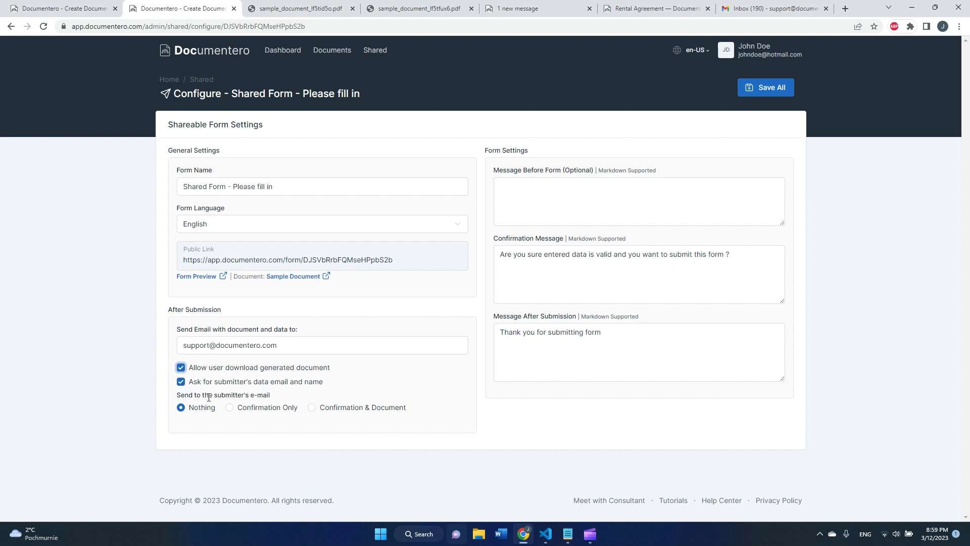
pyautogui.click(273, 407)
pyautogui.click(772, 89)
# Open the form's public link in the browser
pyautogui.click(213, 261)
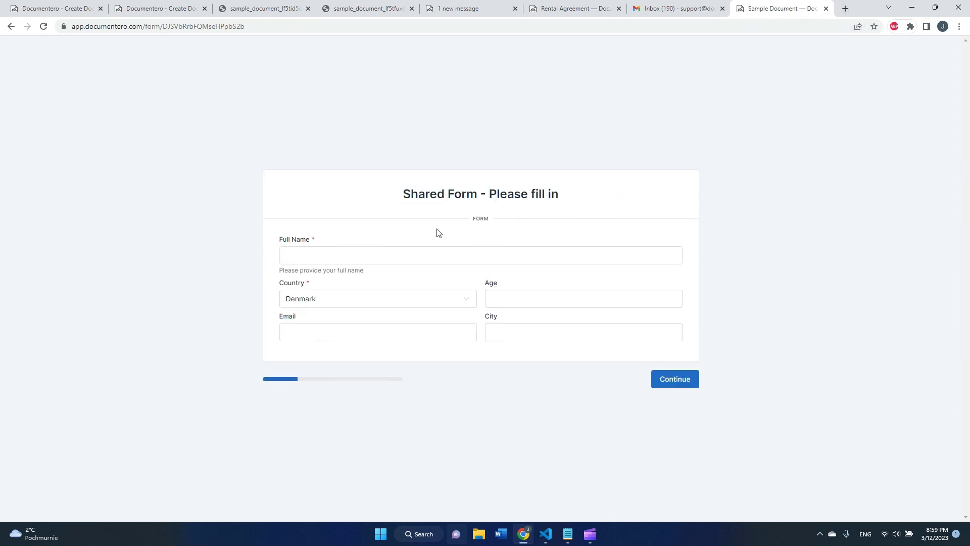
pyautogui.click(153, 32)
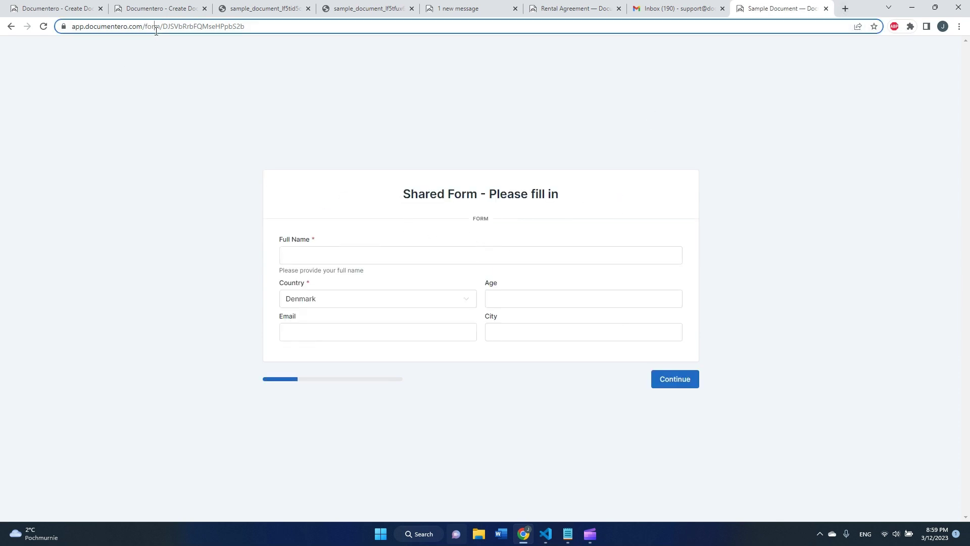
pyautogui.click(192, 147)
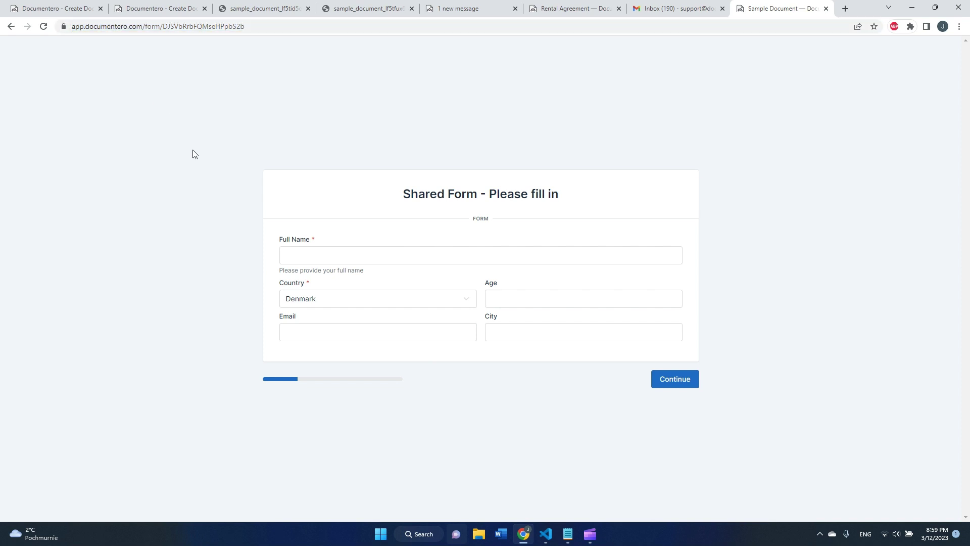
# Enter a full name and choose England as the country
pyautogui.click(338, 255)
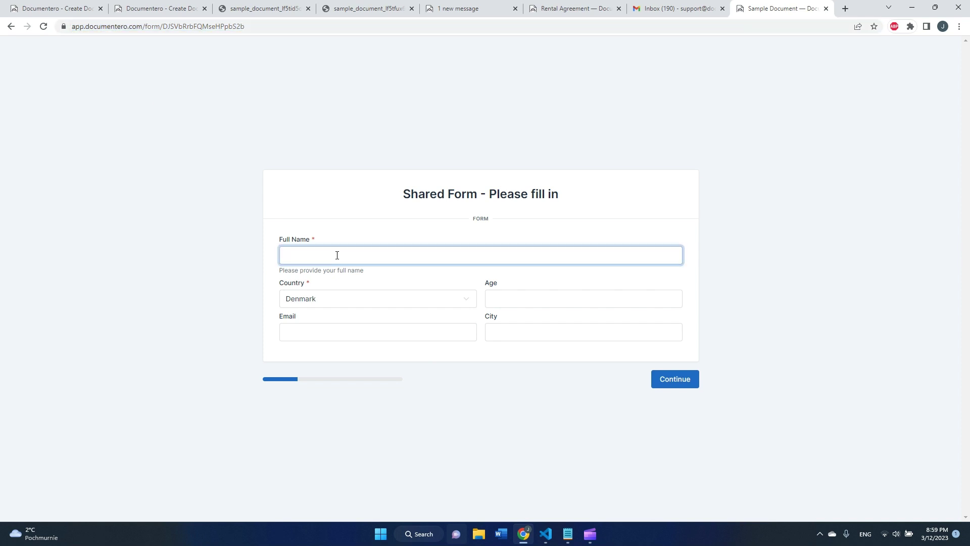
pyautogui.write('Test Me More')
pyautogui.press('Tab')
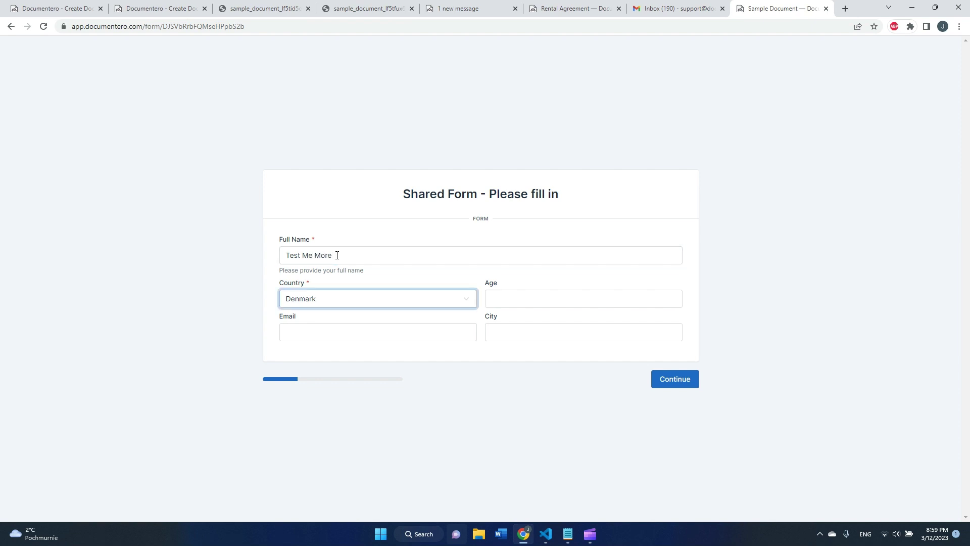
pyautogui.click(314, 303)
pyautogui.click(314, 322)
# Fill in age 27, an e-mail address and city Warsaw, then continue
pyautogui.click(512, 295)
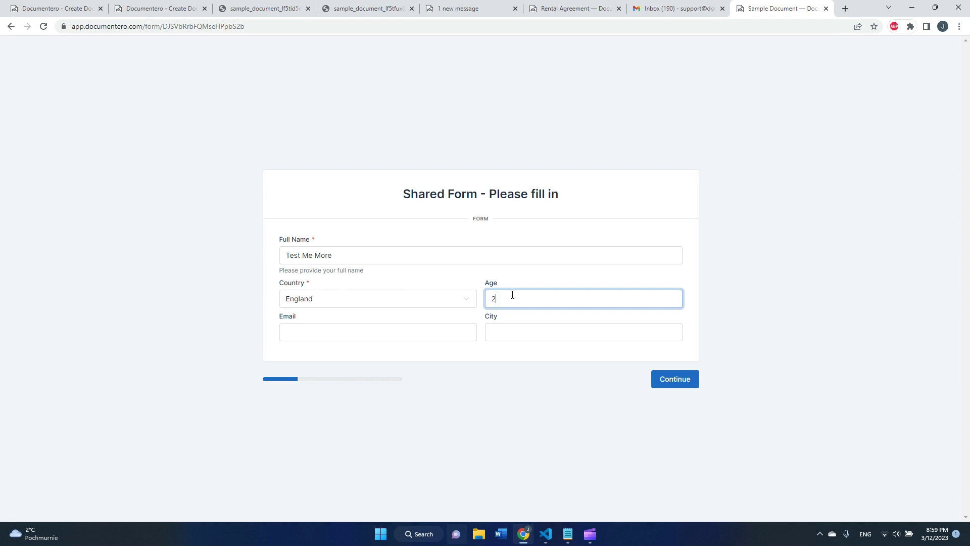
pyautogui.press('Tab')
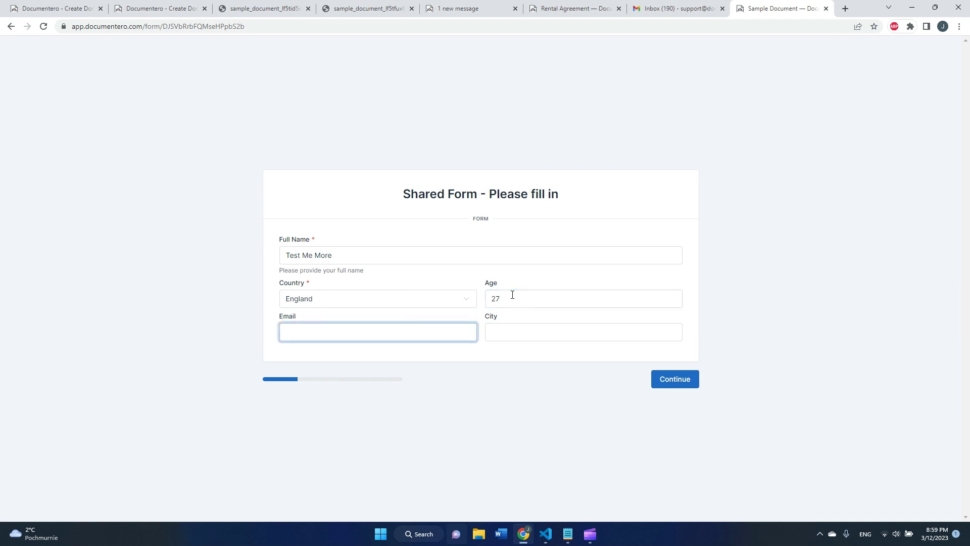
pyautogui.write('test@hotmail.com')
pyautogui.press('Tab')
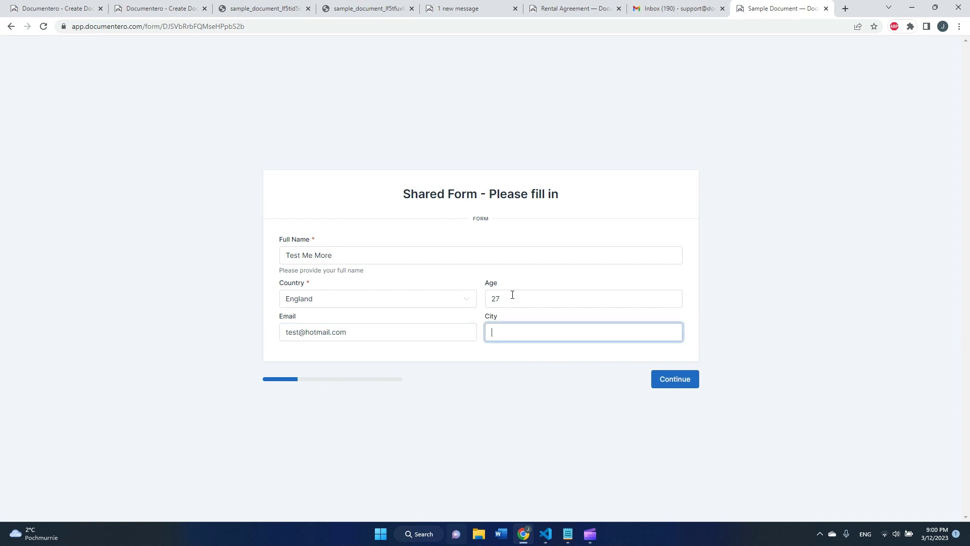
pyautogui.write('Las')
pyautogui.write('Warsaw')
pyautogui.click(657, 383)
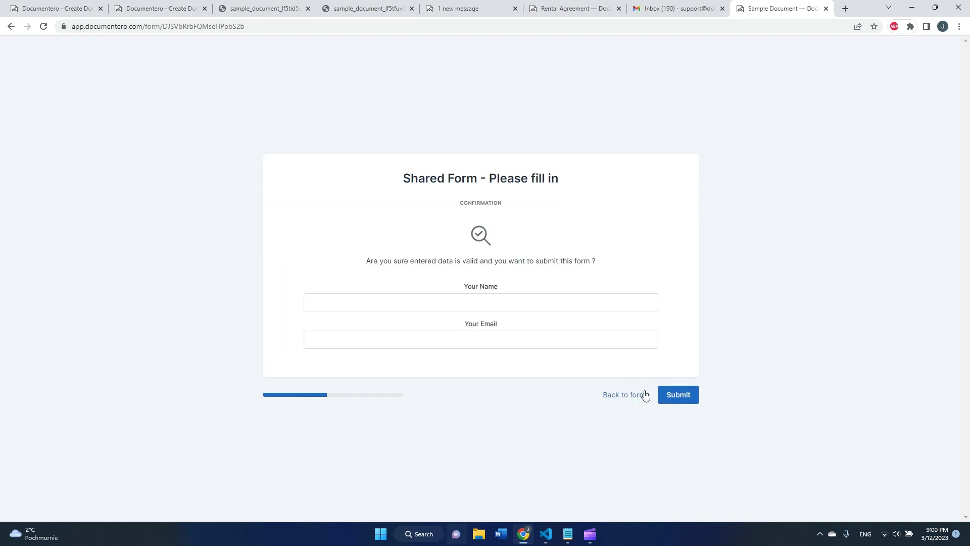
# Move the submitter's e-mail address from the name field into the Your Email field
pyautogui.click(439, 307)
pyautogui.write('test@test.pl')
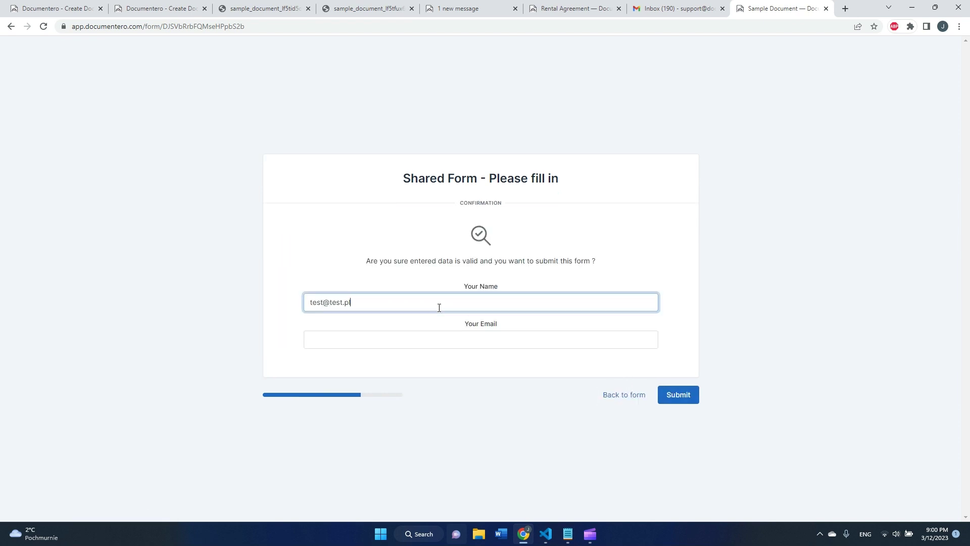
pyautogui.press('BackSpace')
pyautogui.press('BackSpace')
pyautogui.write('com')
pyautogui.press('Tab')
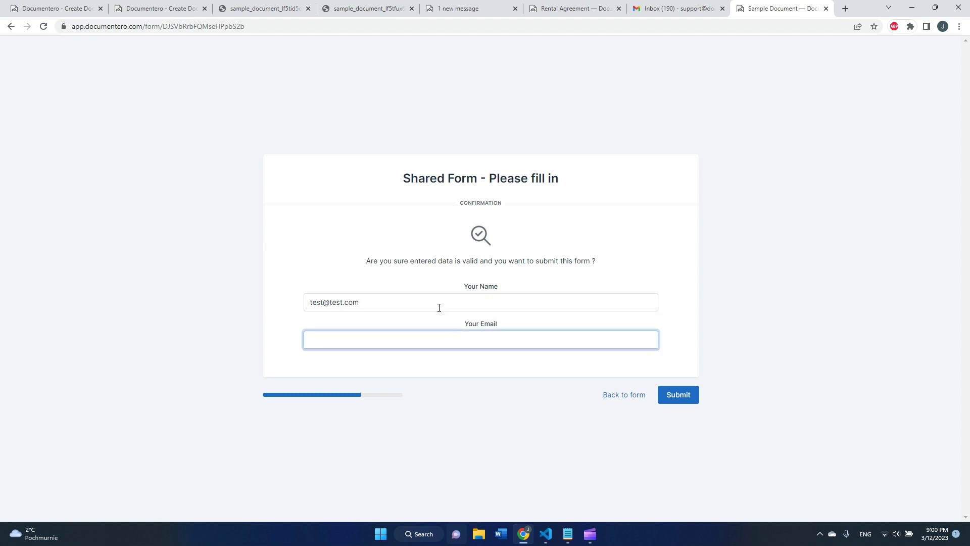
pyautogui.hotkey('shift', 'Tab')
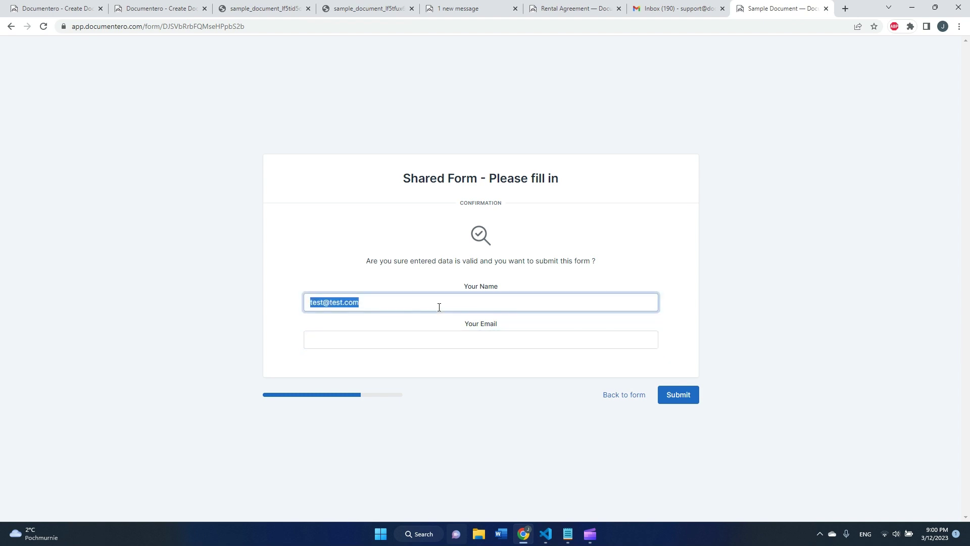
pyautogui.hotkey('ctrl', 'c')
pyautogui.press('Tab')
pyautogui.hotkey('ctrl', 'v')
# Enter the submitter's name in Your Name and submit the form
pyautogui.hotkey('shift', 'Tab')
pyautogui.write('Test User')
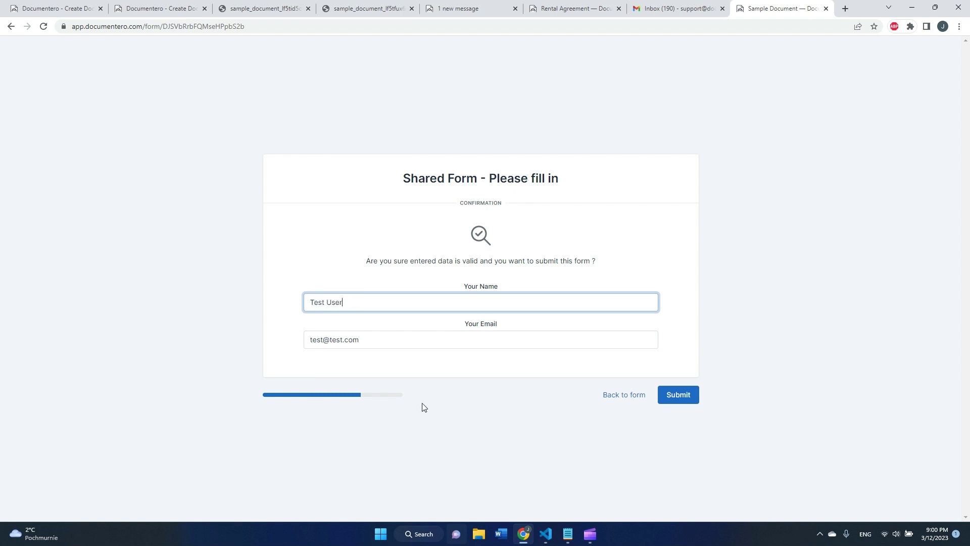
pyautogui.click(678, 394)
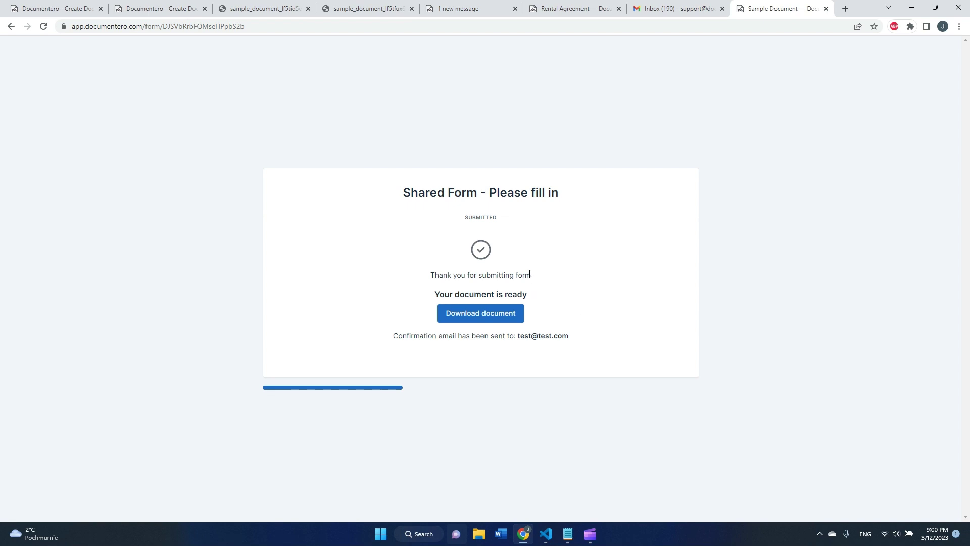
pyautogui.moveTo(532, 276); pyautogui.dragTo(426, 281)
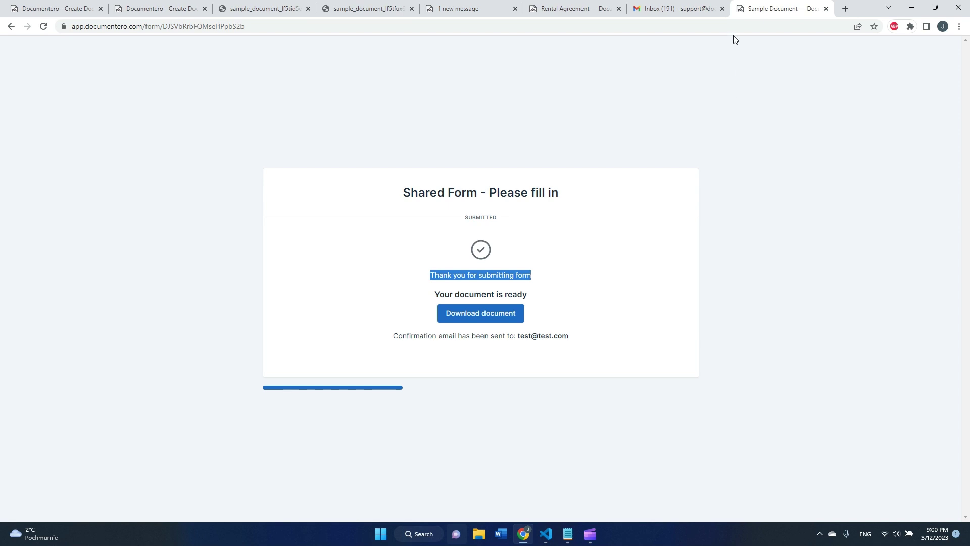
# Open the new Shared Form e-mail in Gmail and view its attached PDF
pyautogui.click(694, 10)
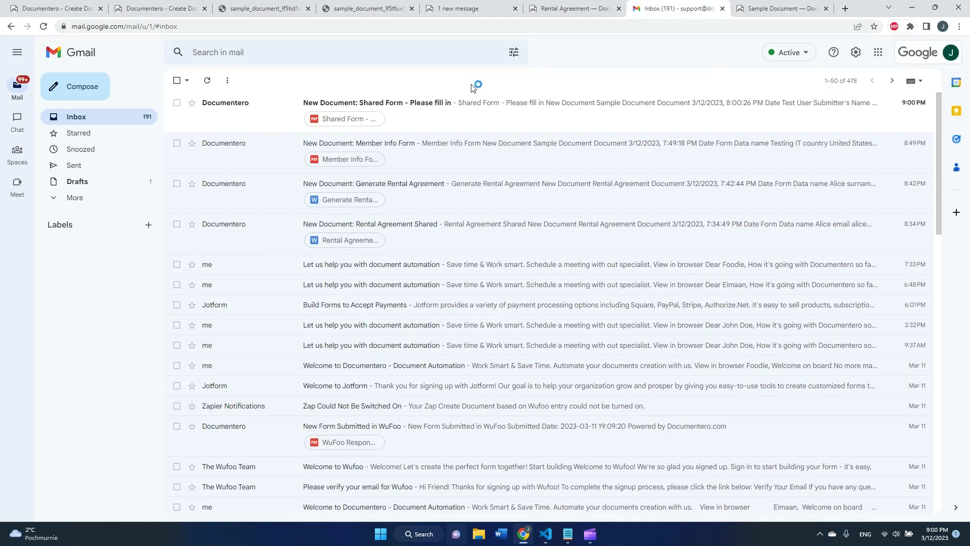
pyautogui.click(440, 113)
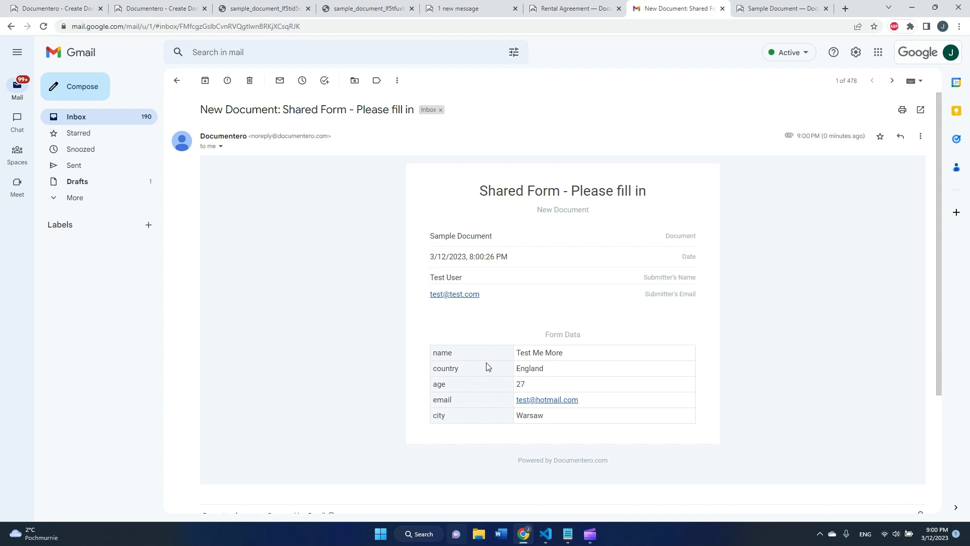
pyautogui.moveTo(478, 346); pyautogui.dragTo(620, 424)
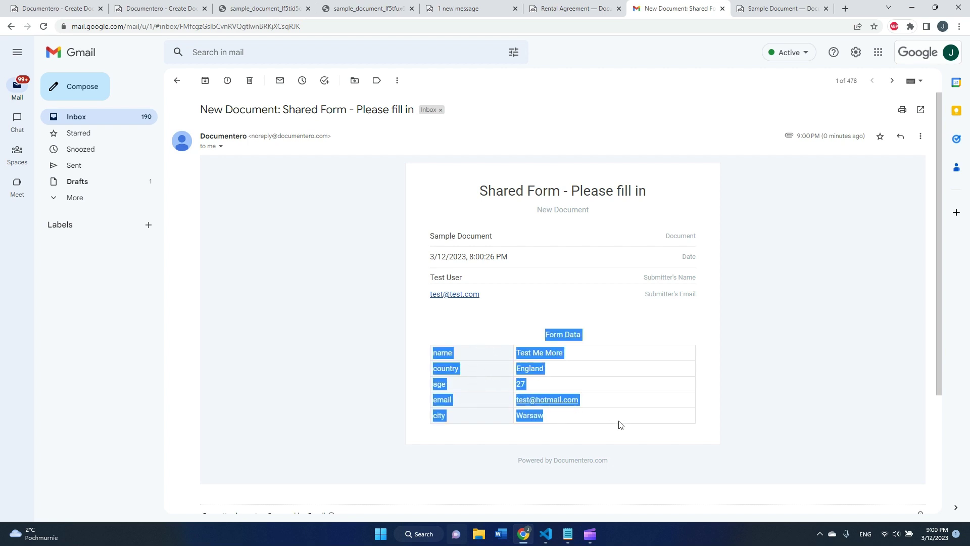
pyautogui.click(621, 424)
pyautogui.scroll(-3, 627, 417)
pyautogui.click(265, 401)
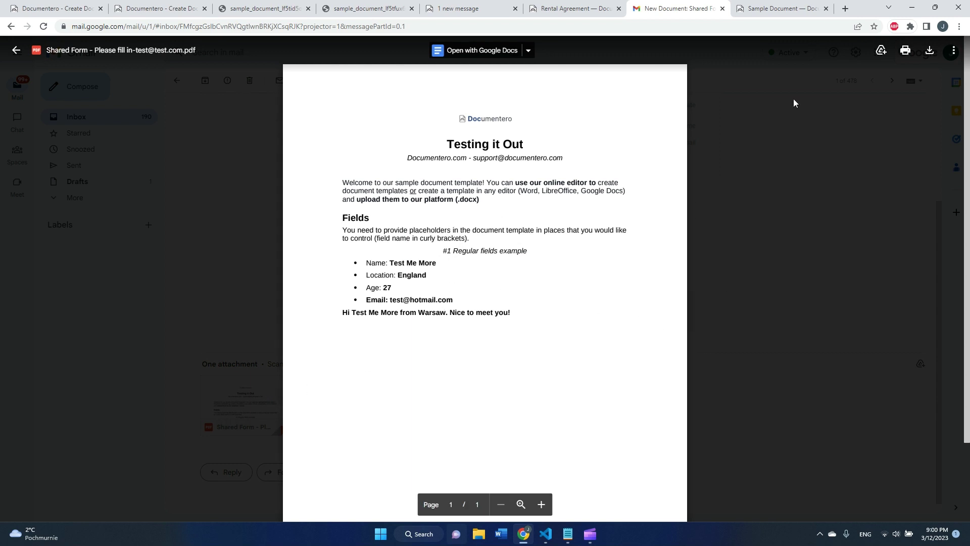
# Reload the submitted form page, then return to the filled PDF in Gmail
pyautogui.click(787, 12)
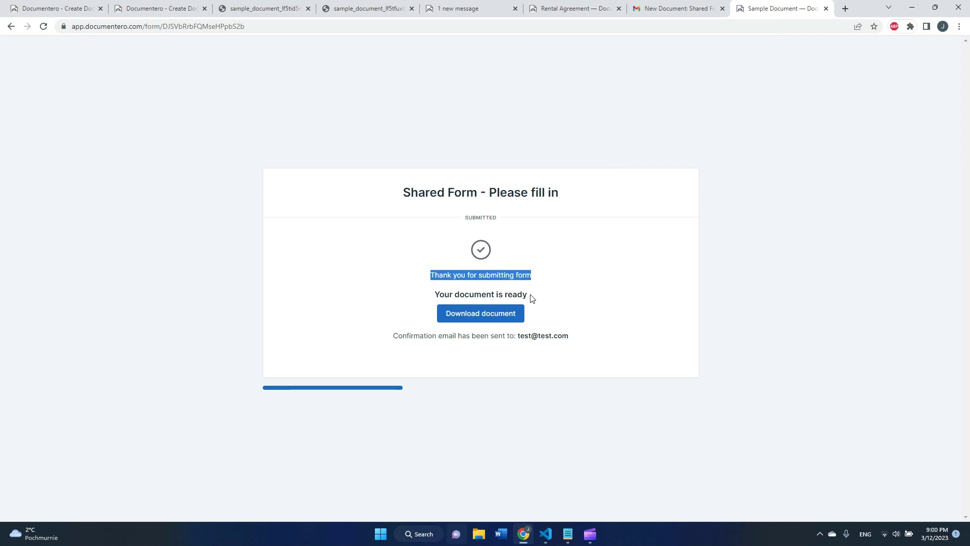
pyautogui.click(43, 26)
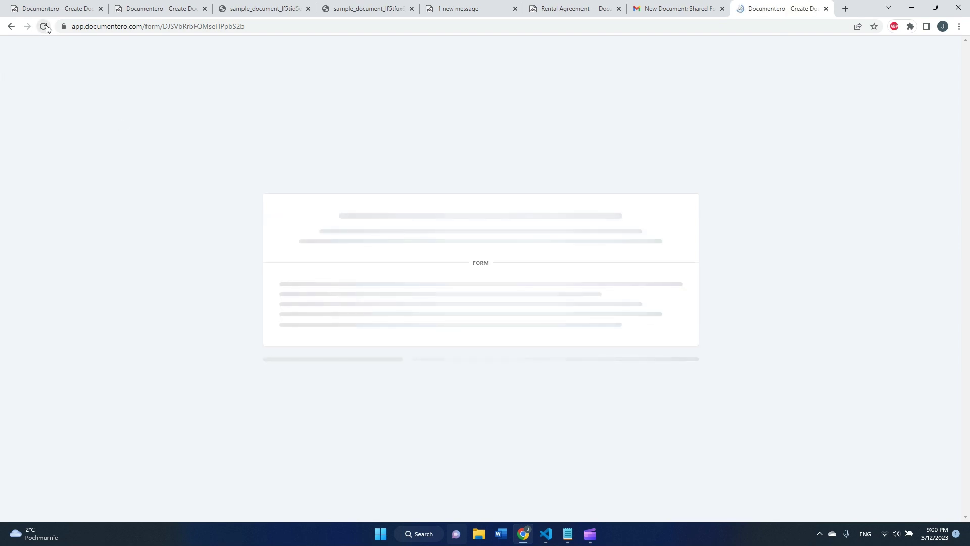
pyautogui.click(680, 11)
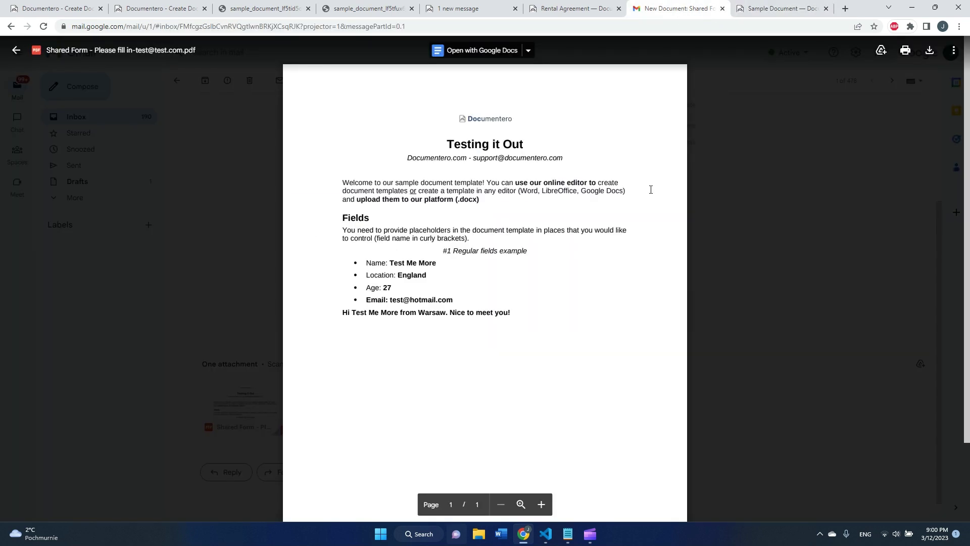